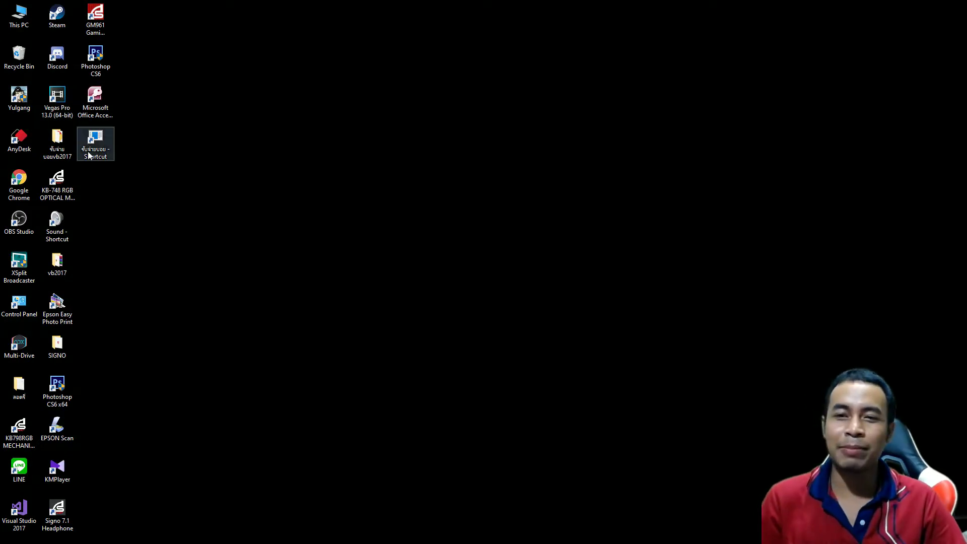
- Open the expense tracker from its desktop shortcut and add the expense ส้มตำ with a price of 35
left_click(100, 141)
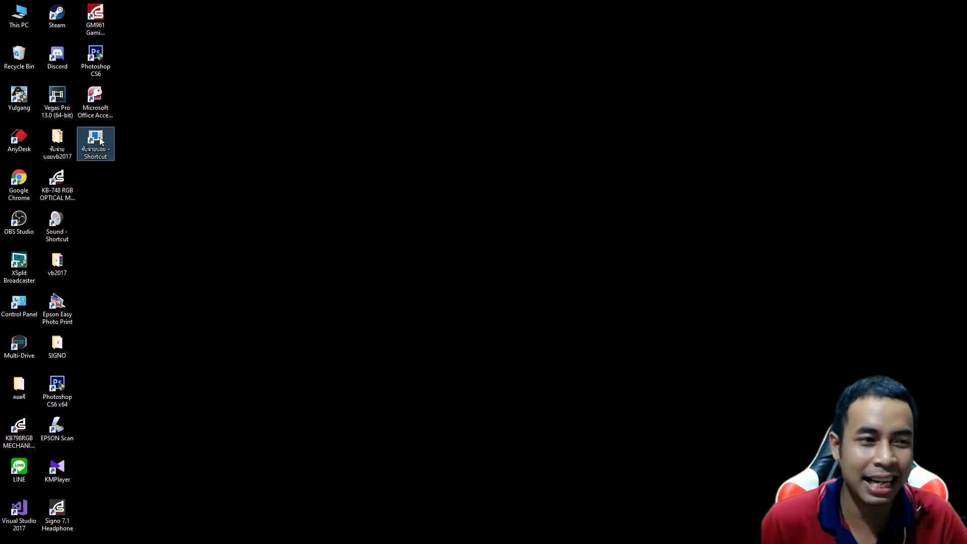
double_click(100, 142)
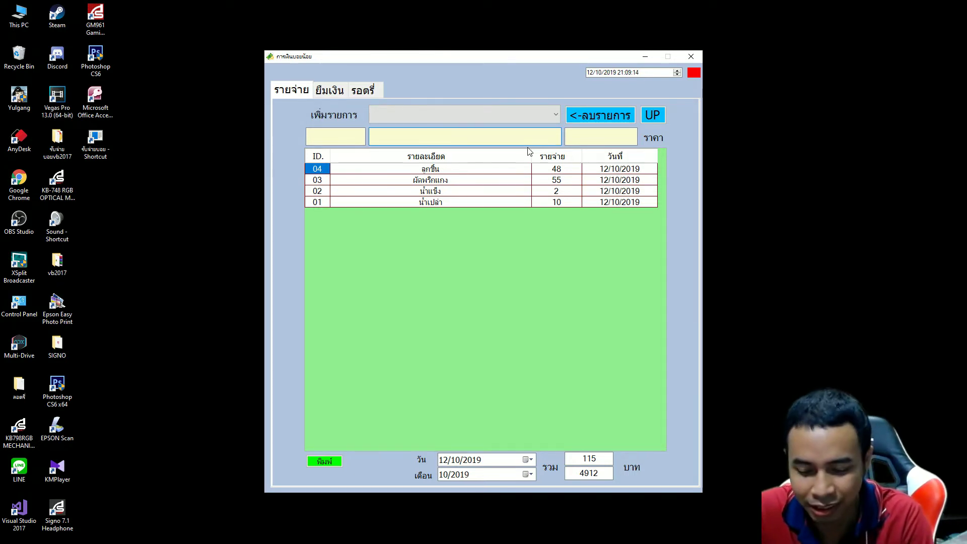
type("ส่")
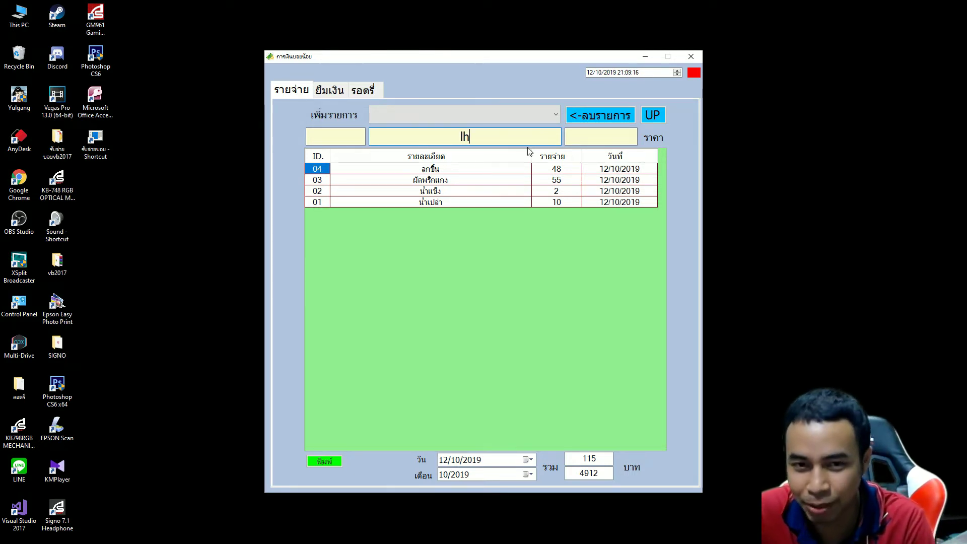
key("BackSpace")
key("BackSpace")
type("ส่มตำ")
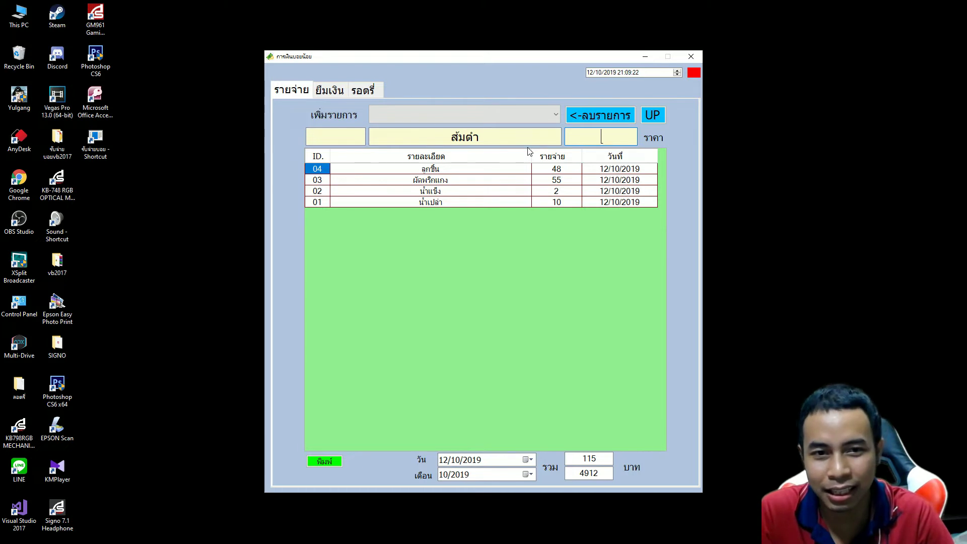
type("35")
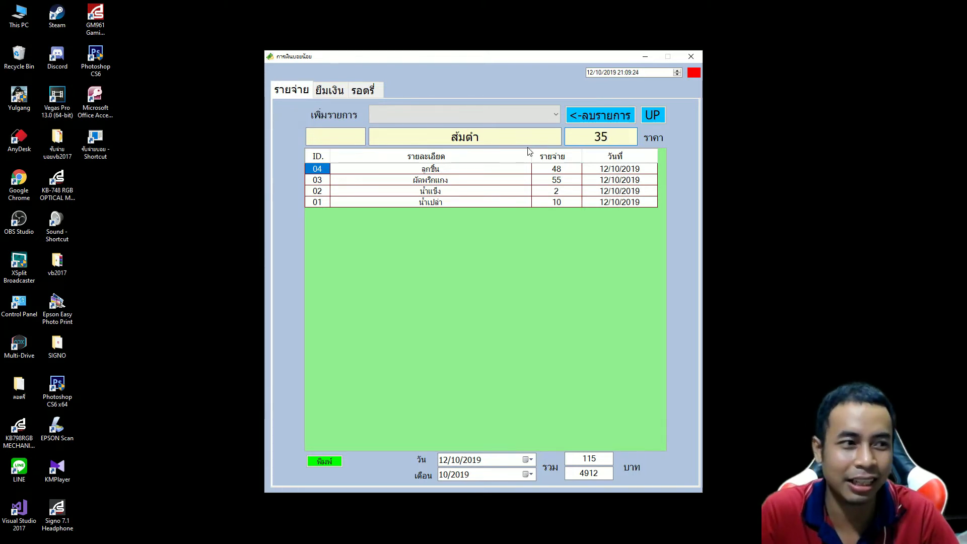
key("Return")
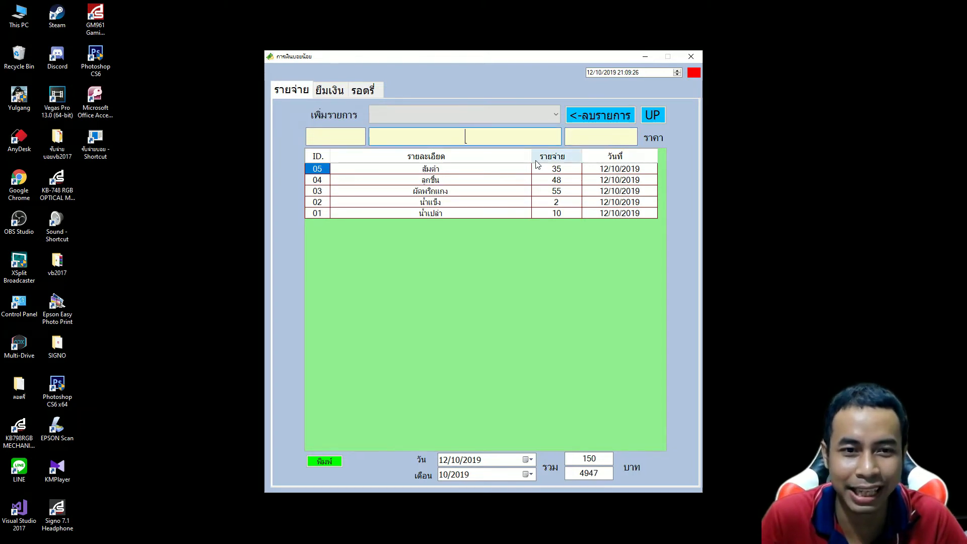
left_click(518, 170)
- View the daily expense lists for 11/10/2019, 10/10/2019 and 09/10/2019 in turn
left_click(528, 459)
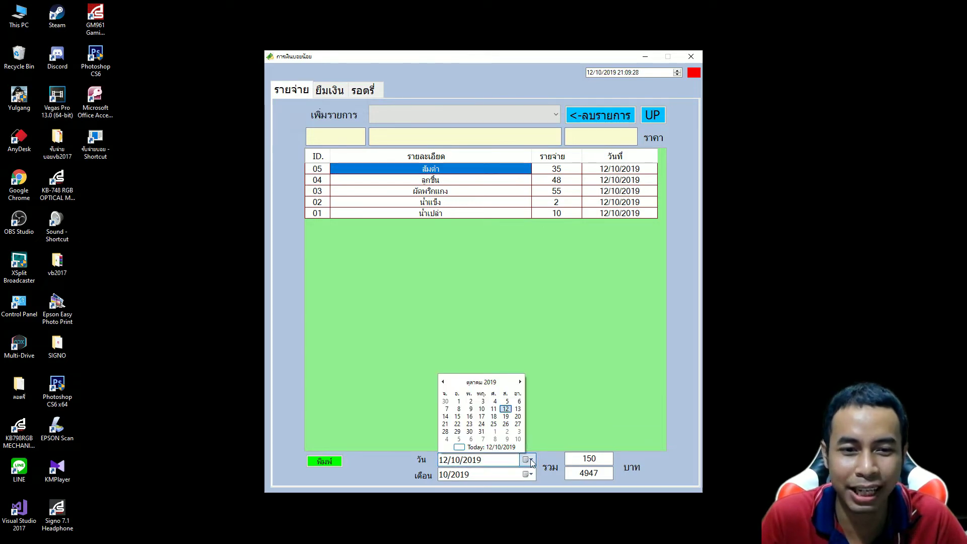
left_click(493, 409)
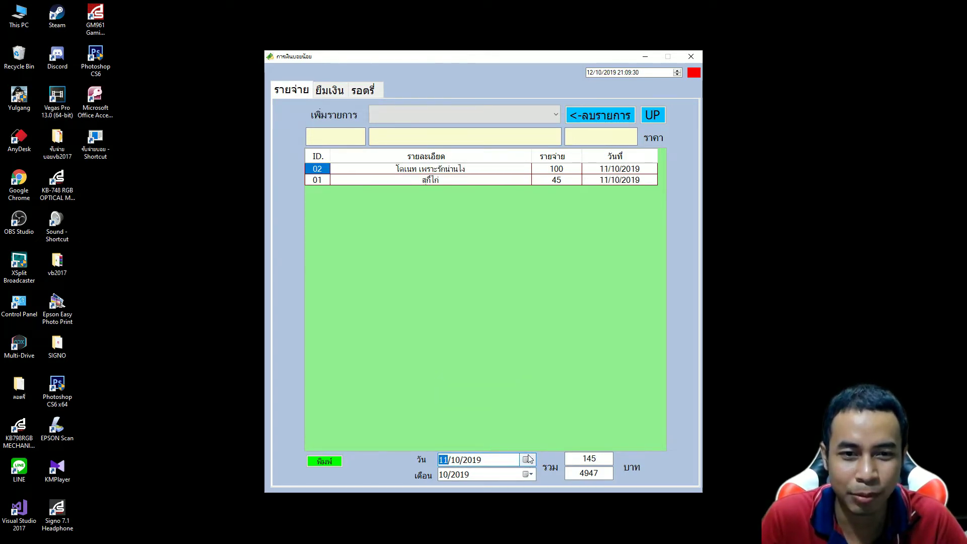
left_click(528, 459)
left_click(481, 409)
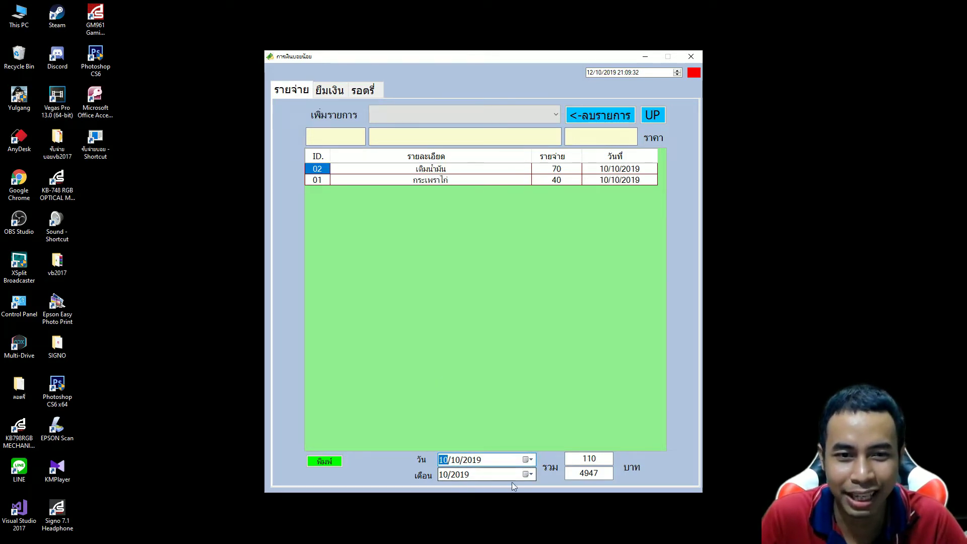
left_click(528, 459)
left_click(473, 409)
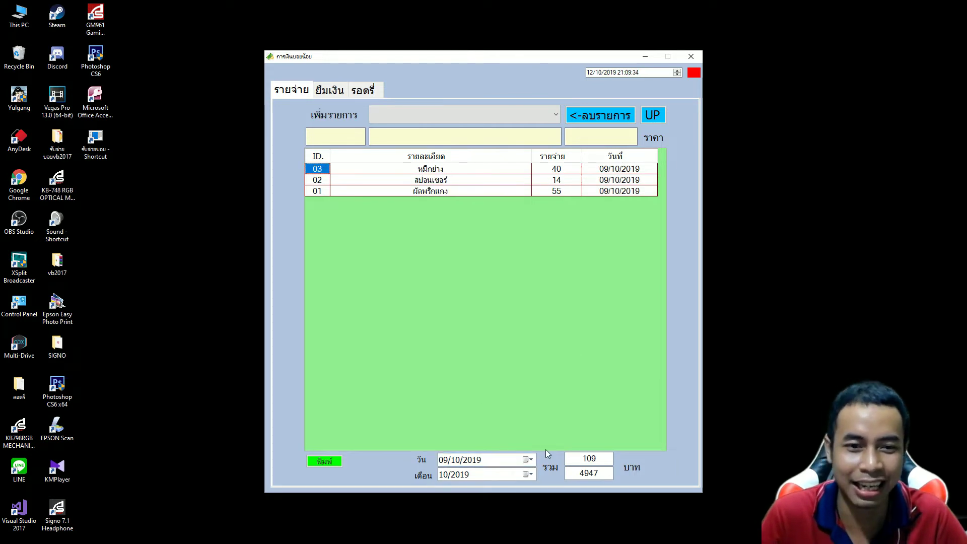
- List all expenses for October 2019 and review the largest entries along with the monthly total
left_click(531, 472)
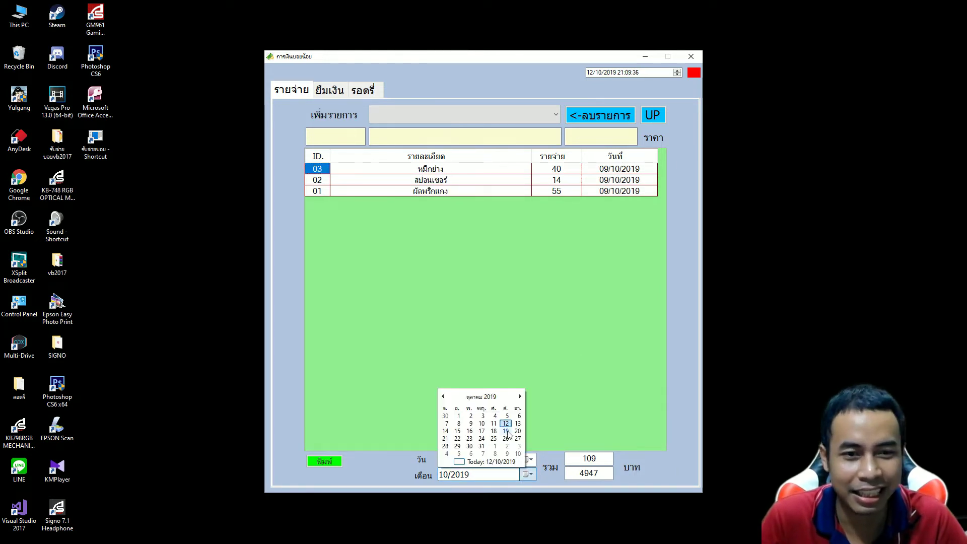
left_click(485, 426)
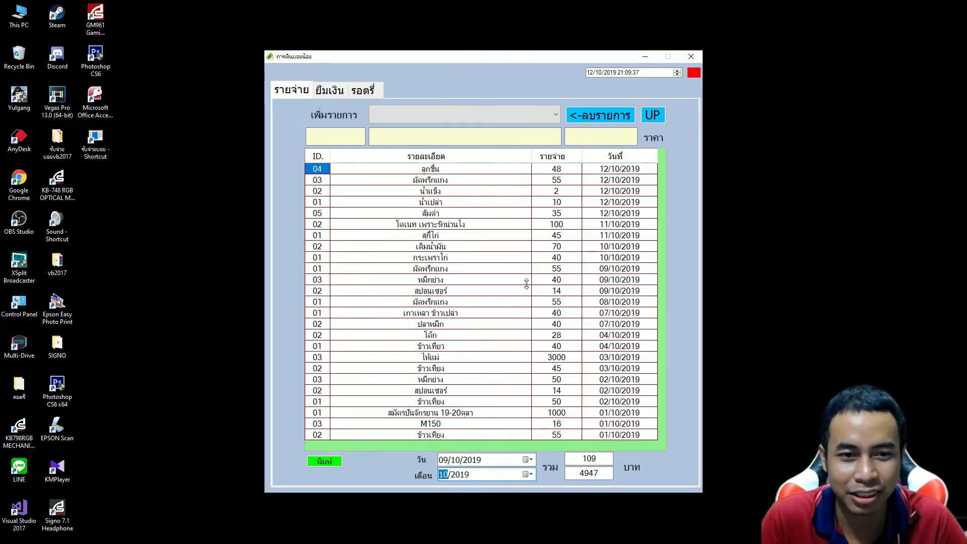
left_click(492, 382)
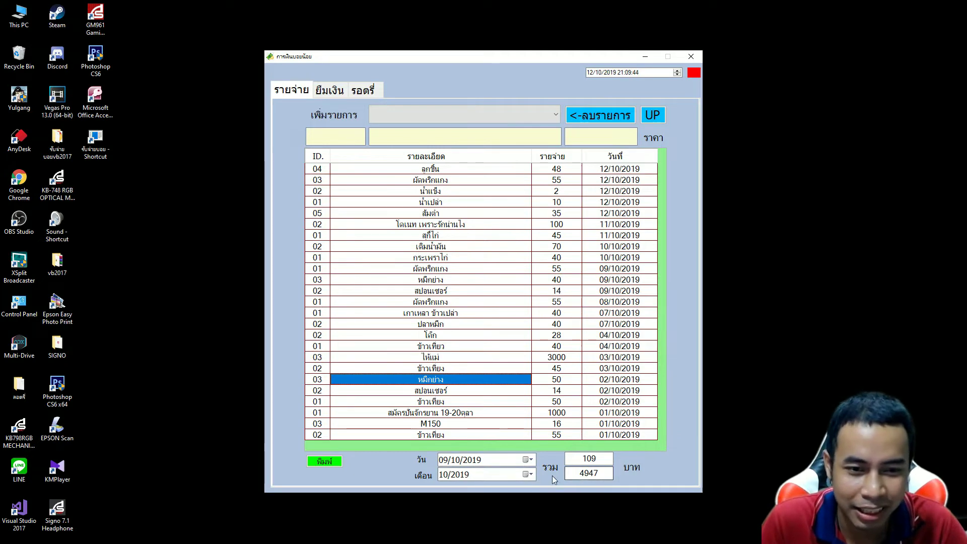
left_click_drag(574, 472, 624, 476)
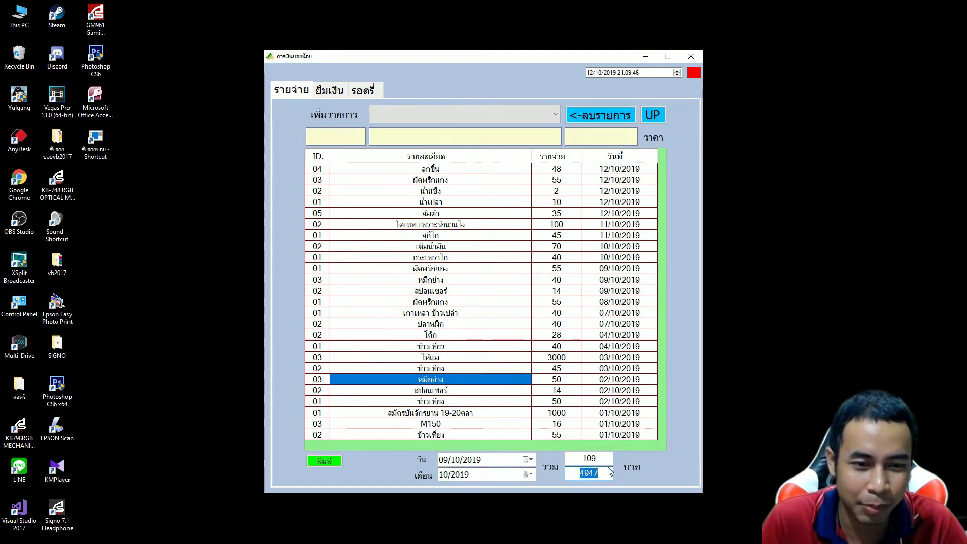
left_click(572, 415)
left_click(460, 416)
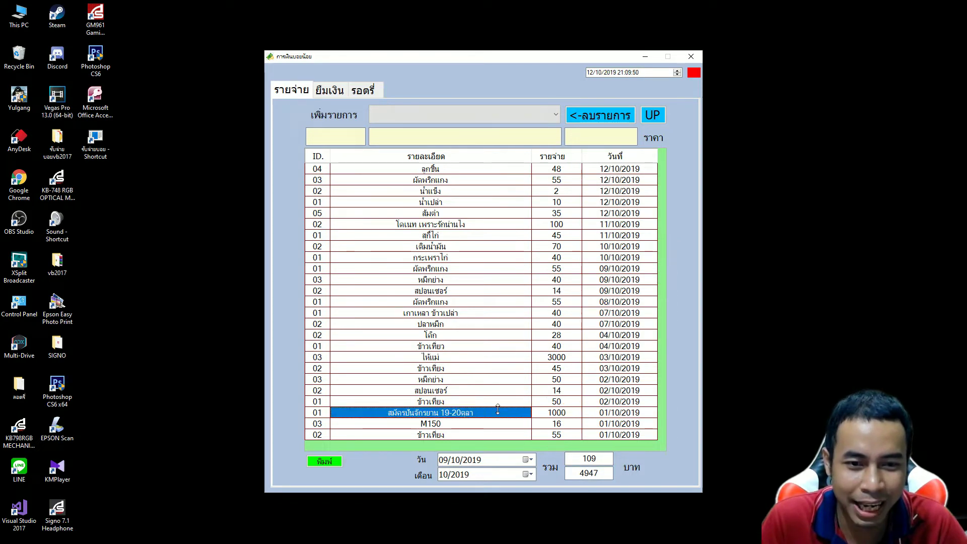
left_click(550, 418)
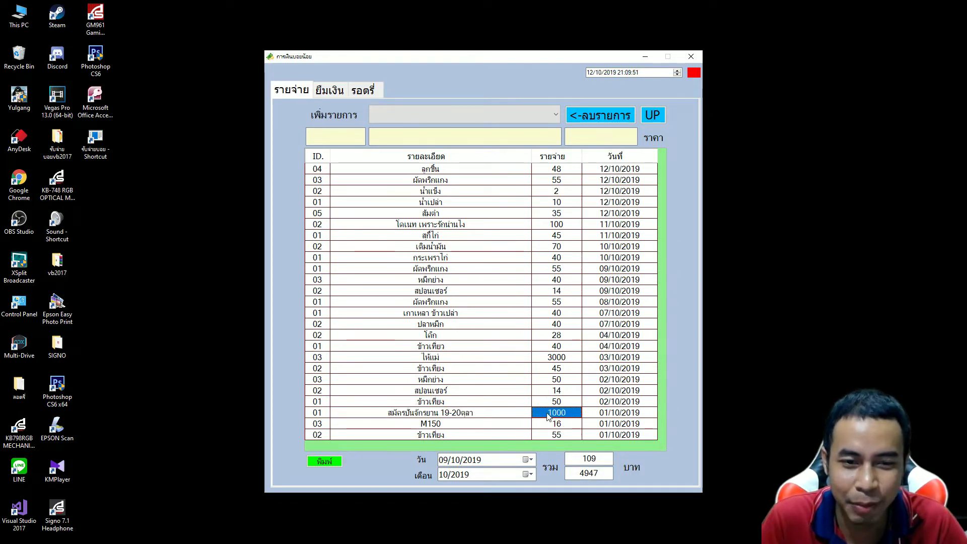
left_click(433, 359)
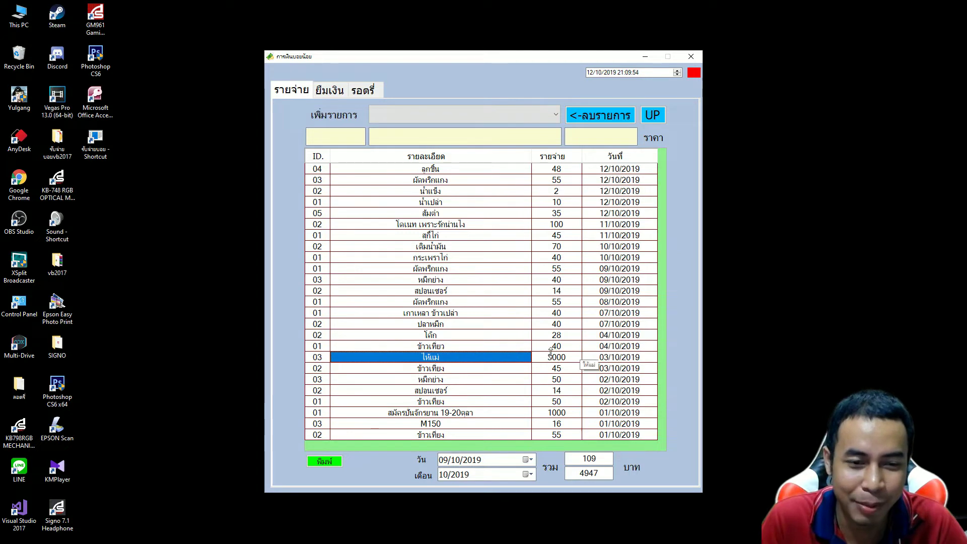
double_click(587, 472)
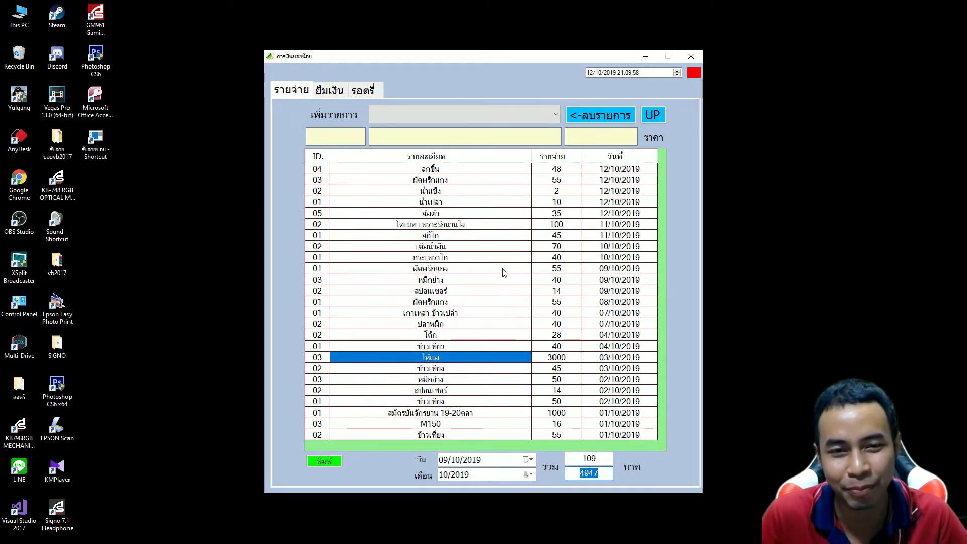
left_click(456, 258)
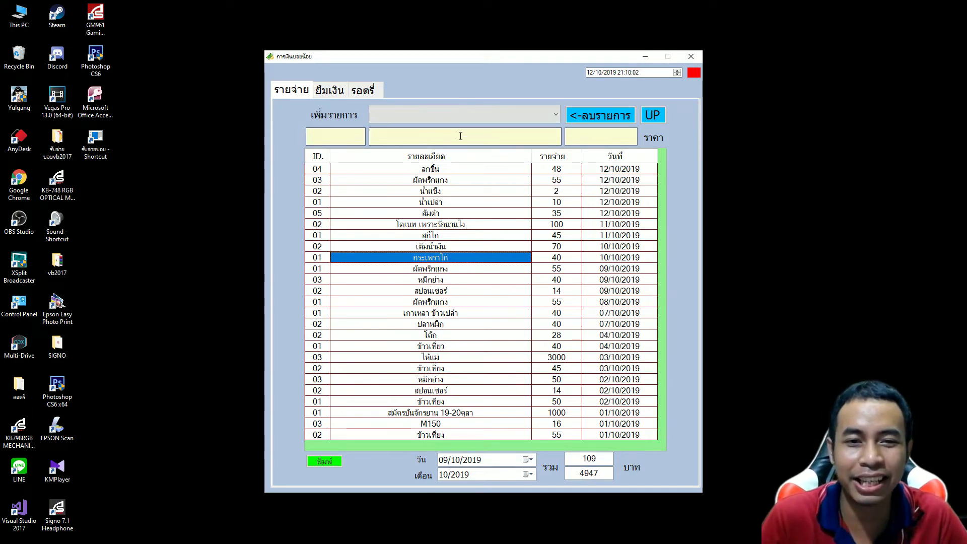
- Check the preset item list and add a new preset item named ส้มตำ2 to it
left_click(331, 135)
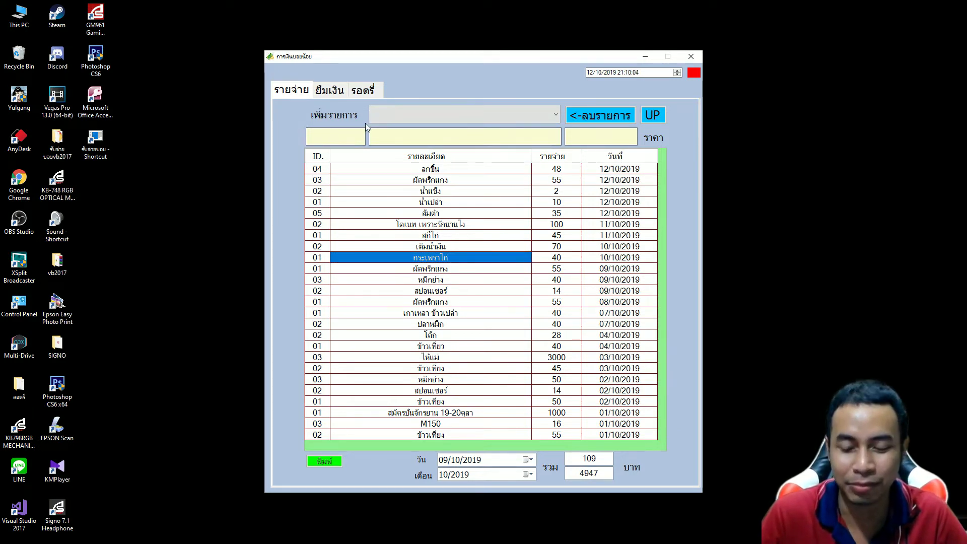
left_click(436, 107)
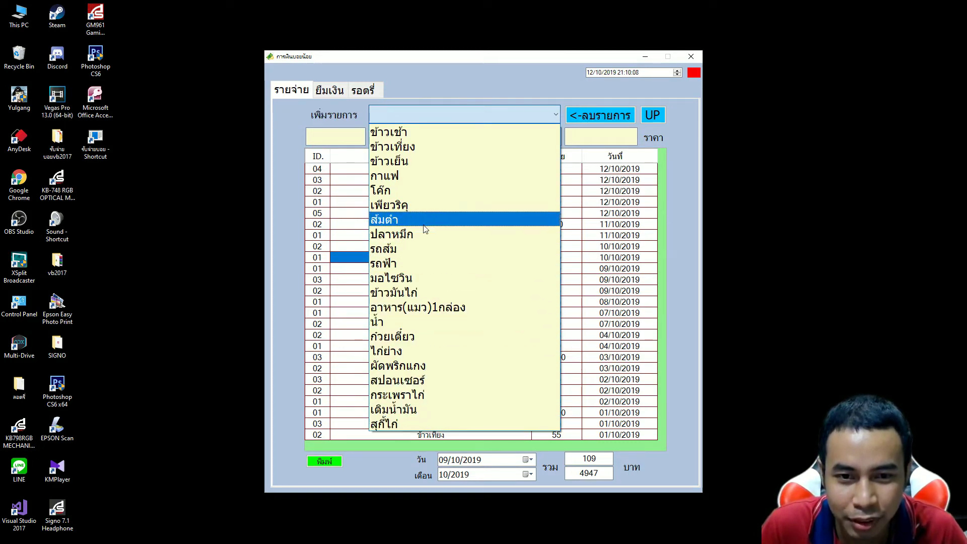
left_click(324, 135)
left_click(325, 135)
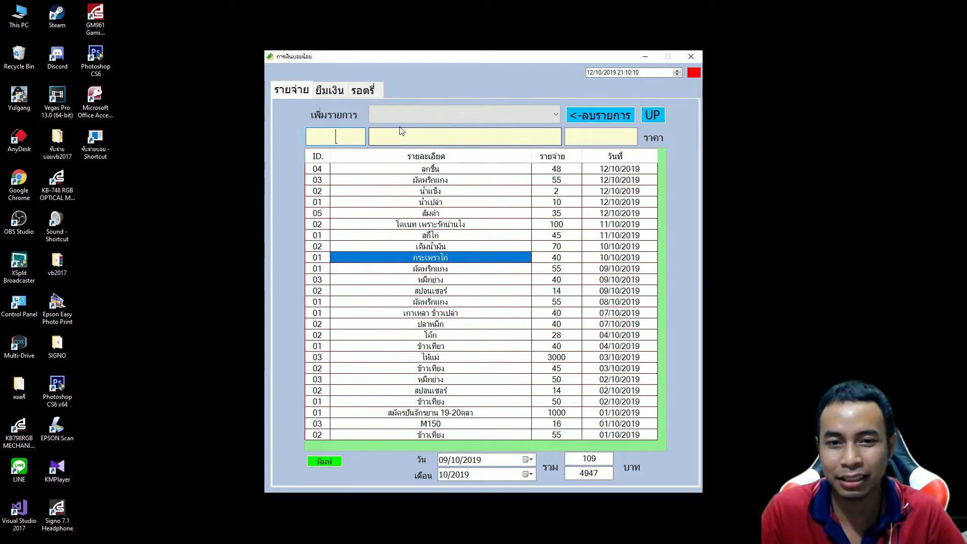
type("ส้มตำ2")
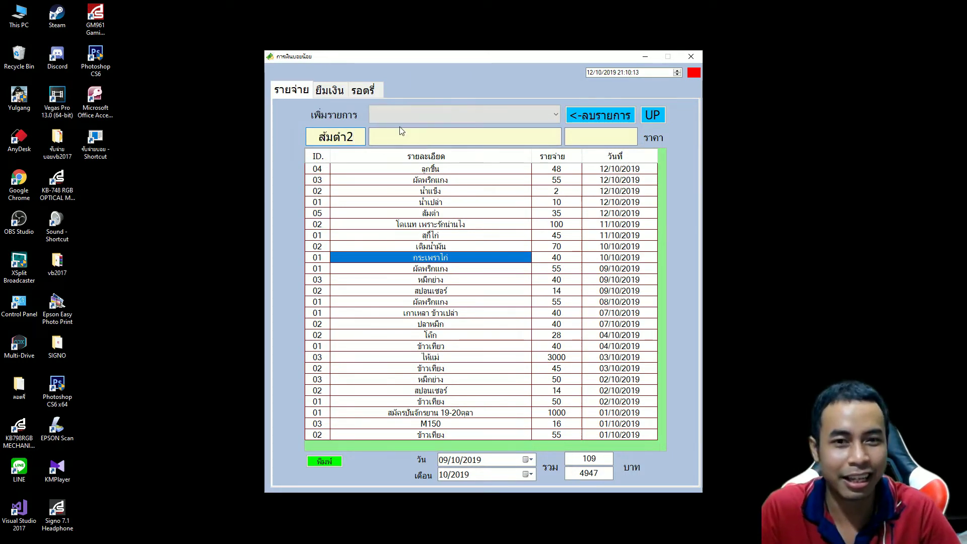
key("Return")
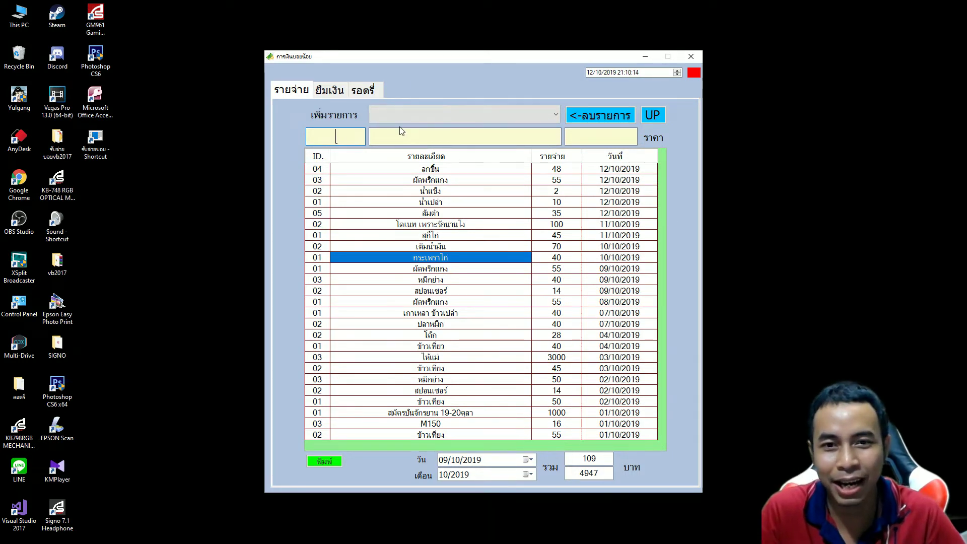
- Record an expense for the preset item ส้มตำ2 with a price of 50 on 09/10/2019
left_click(429, 112)
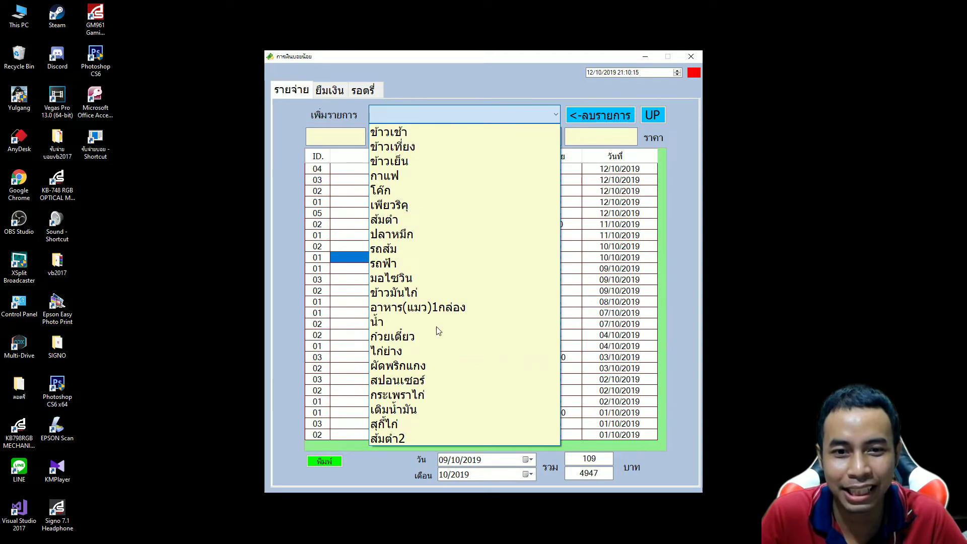
left_click(427, 438)
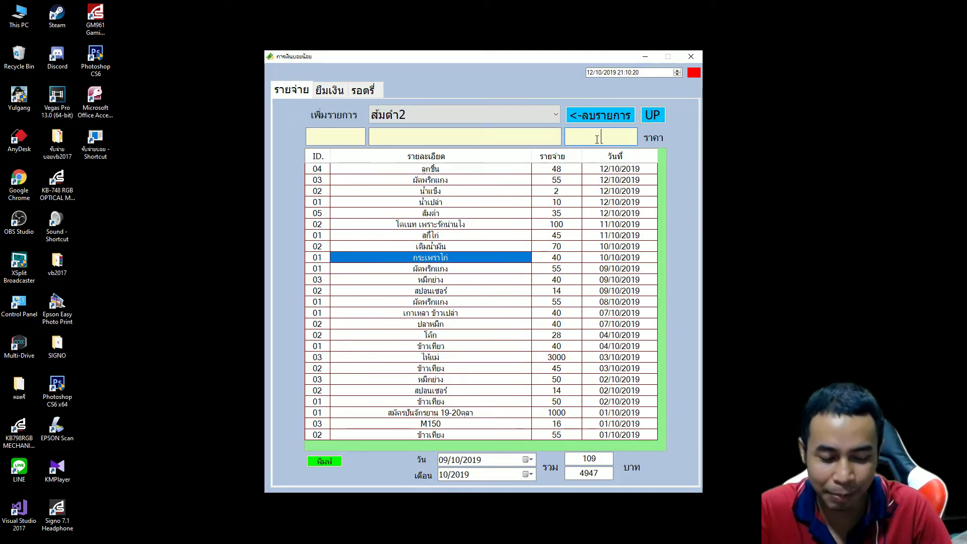
type("50")
key("Return")
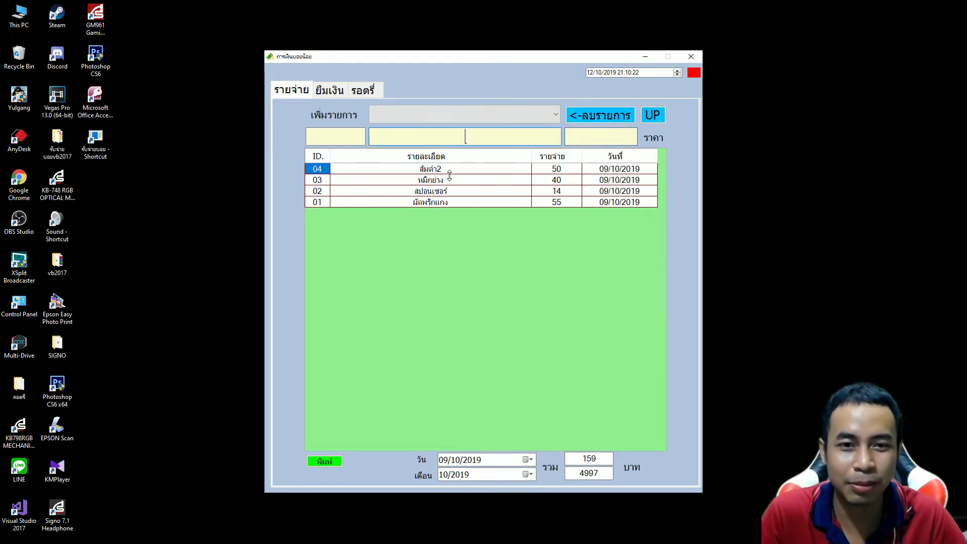
left_click(433, 172)
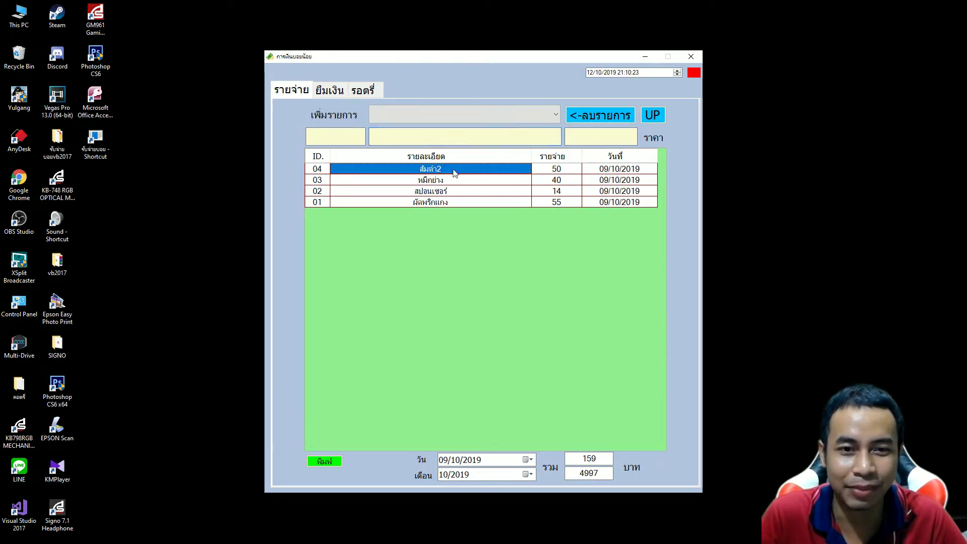
- Add a second ส้มตำ2 expense from the preset list, again priced at 50
left_click(541, 116)
left_click(421, 438)
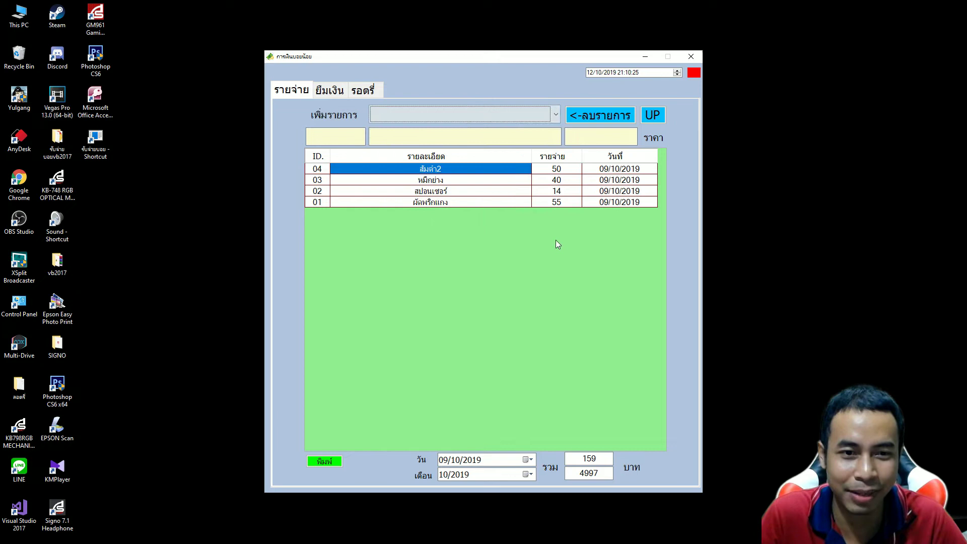
left_click(440, 114)
left_click(403, 438)
left_click(593, 140)
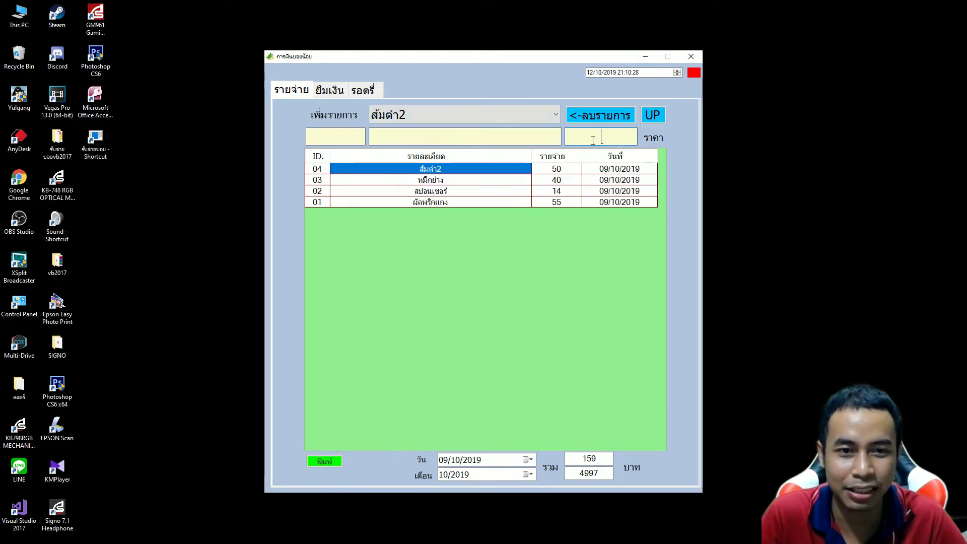
type("50")
key("Return")
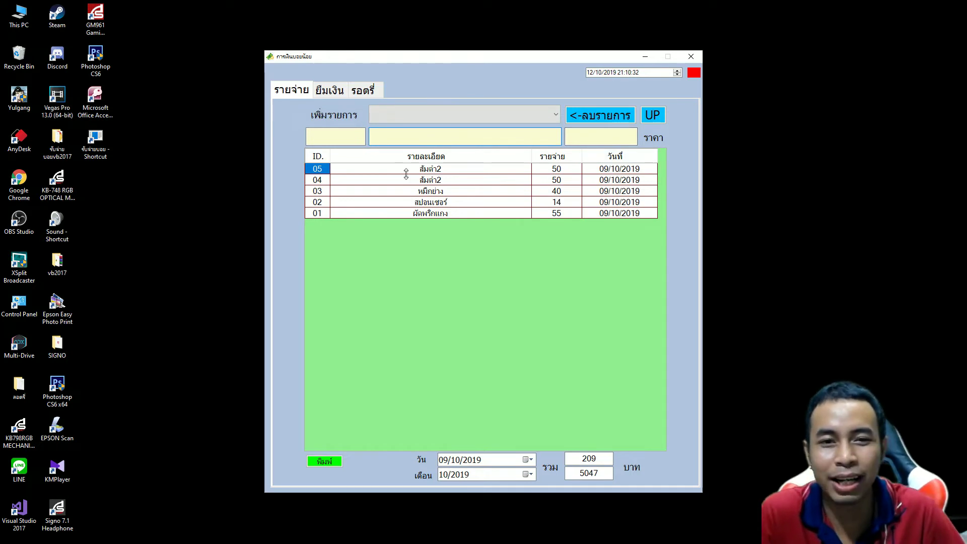
- Delete the two ส้มตำ2 expenses of 09/10/2019 by their IDs, 05 and 04, and close the expense tracker
left_click(432, 172)
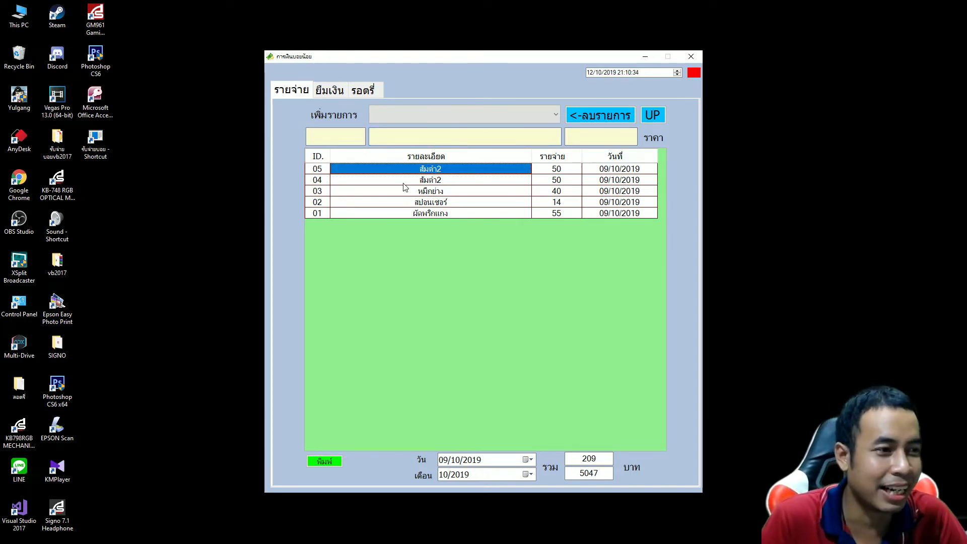
left_click(597, 141)
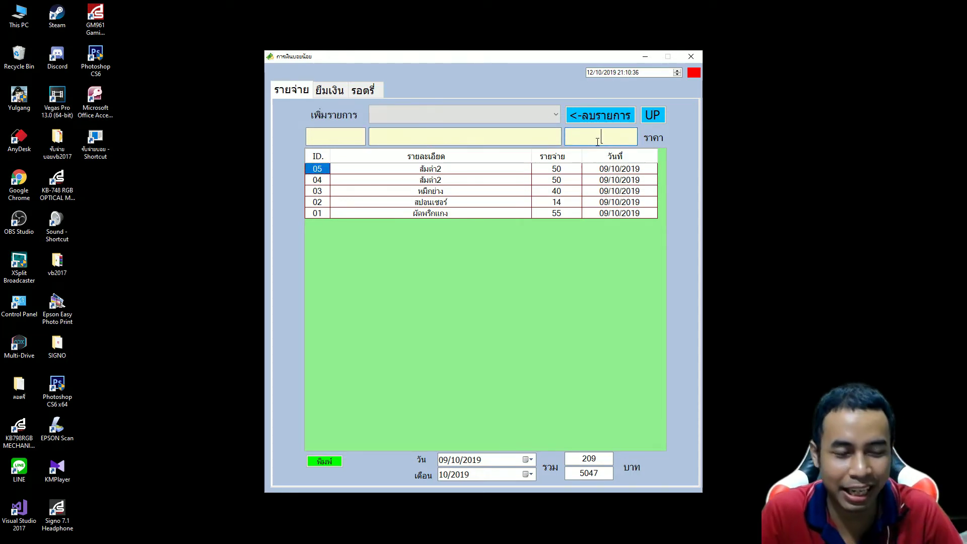
left_click(313, 181)
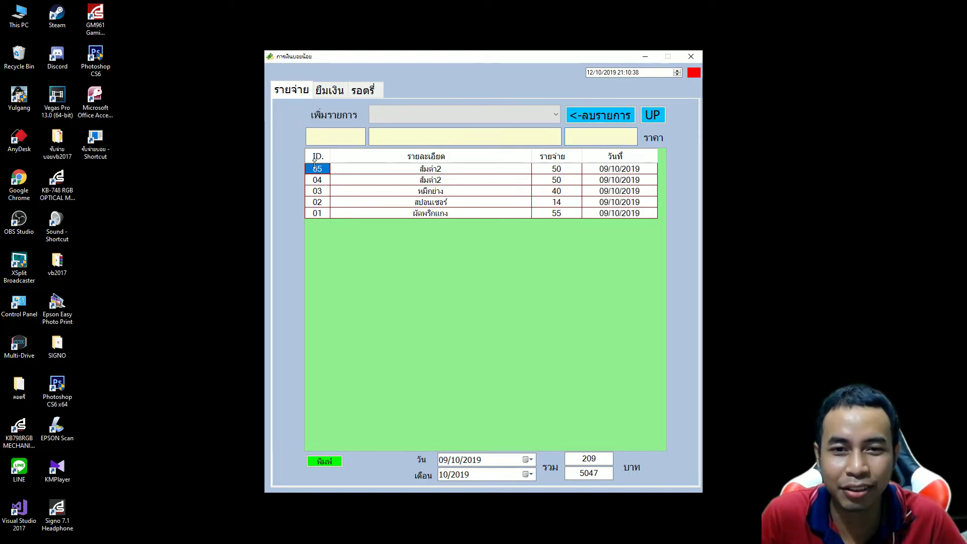
left_click(597, 140)
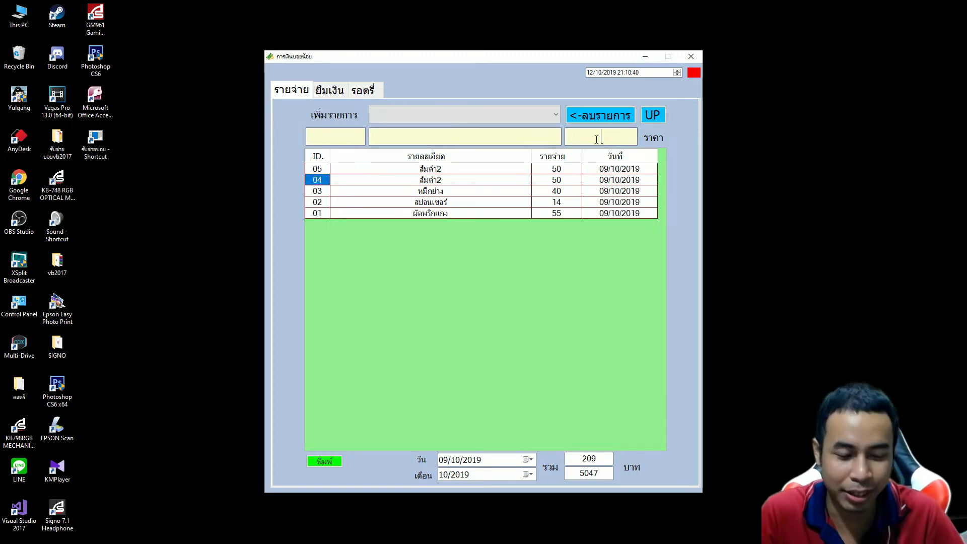
type("05")
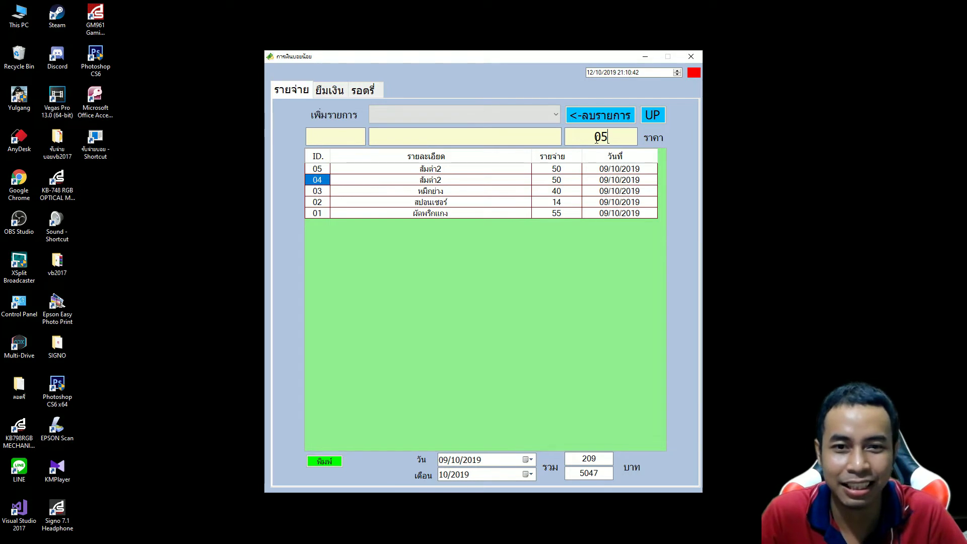
key("Return")
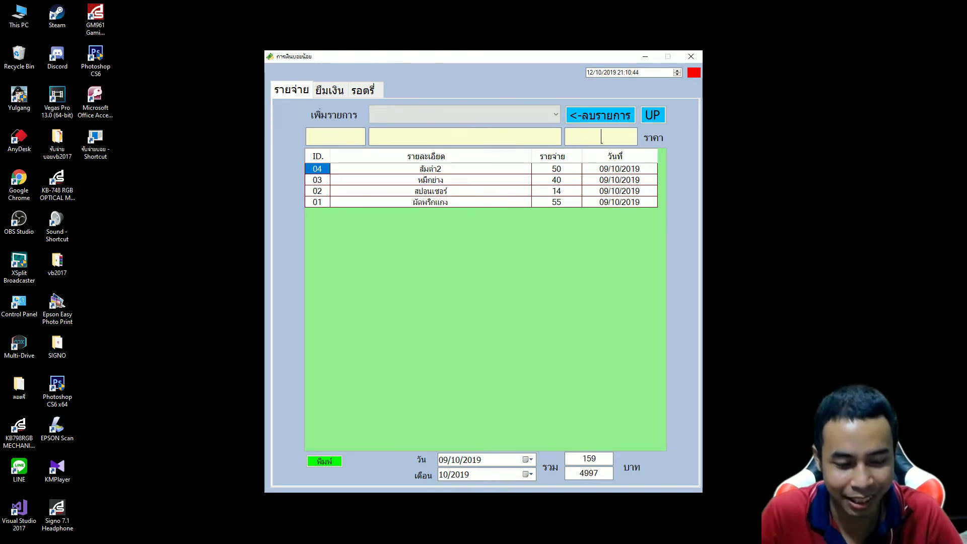
type("04")
key("Return")
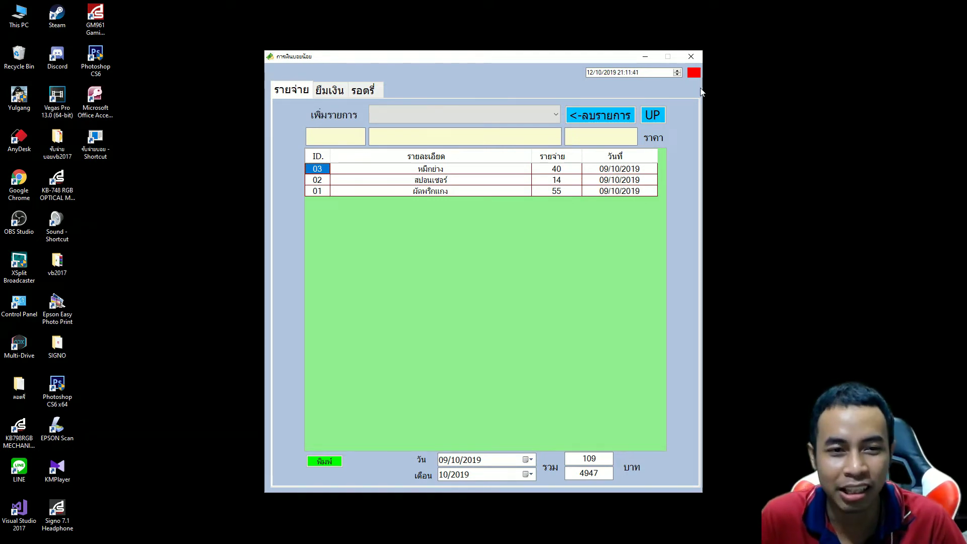
left_click(692, 57)
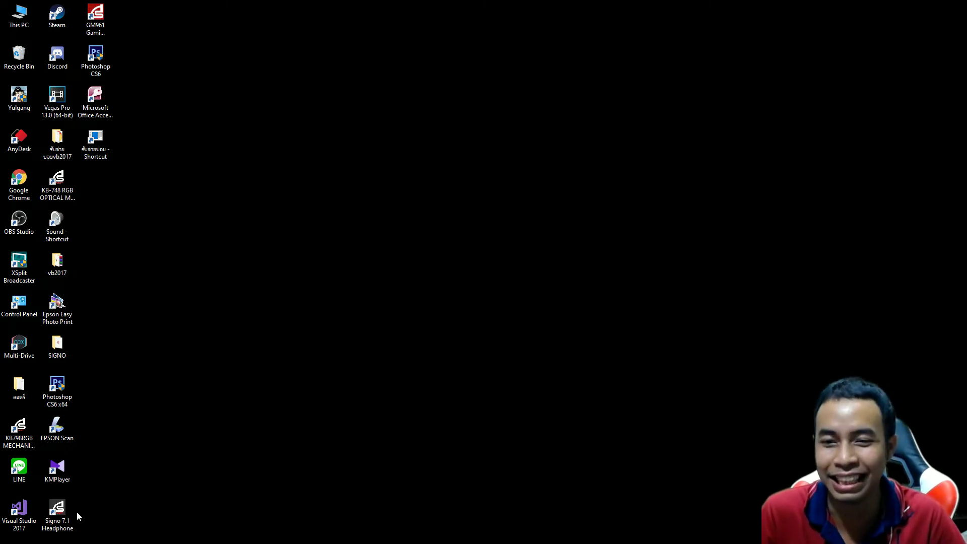
left_click_drag(78, 516, 10, 504)
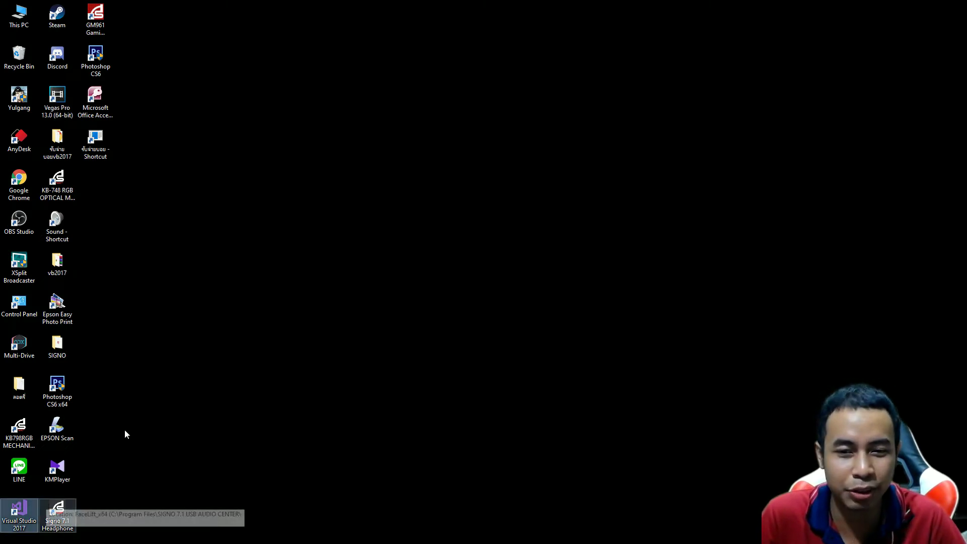
left_click_drag(298, 302, 476, 395)
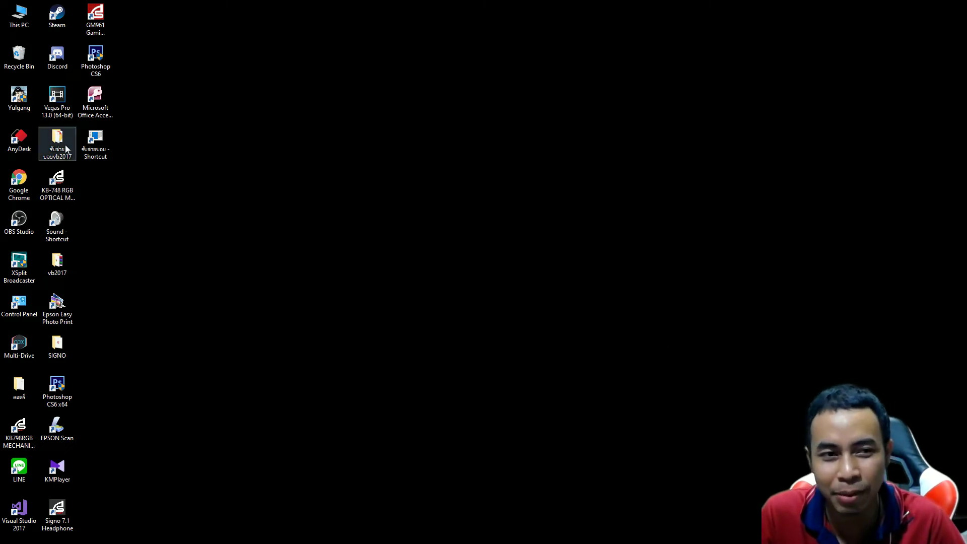
- Open the vb2017 desktop folder and inspect the contents of the VS-2017 archive
double_click(64, 267)
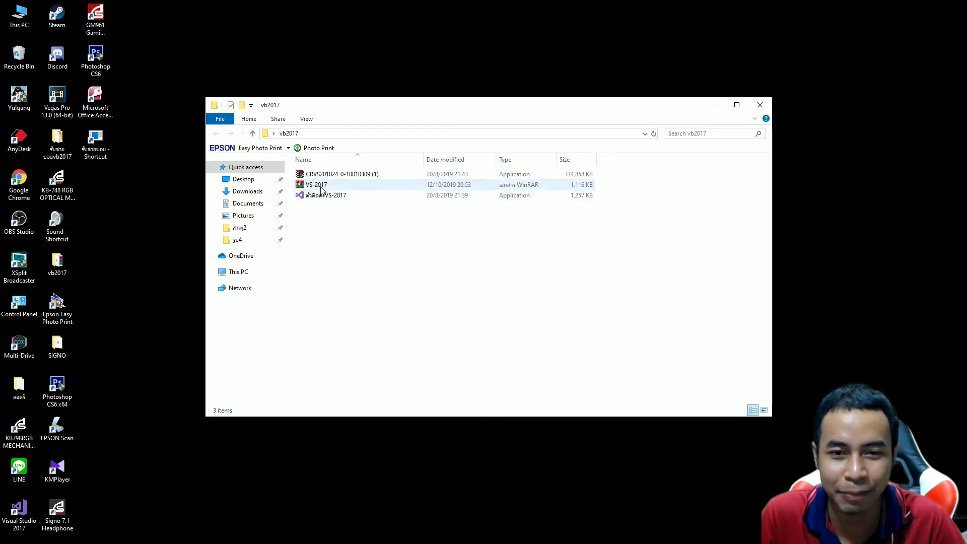
left_click(322, 190)
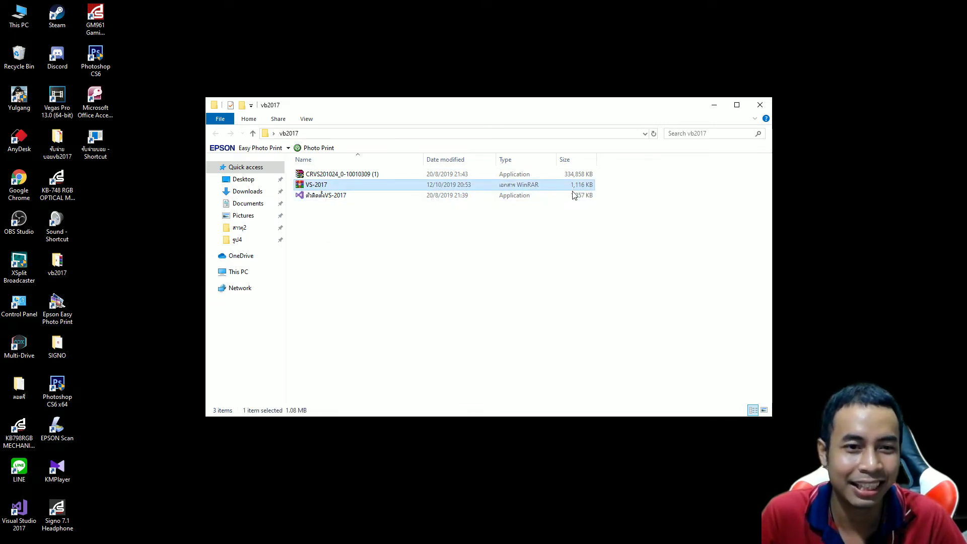
left_click(328, 199)
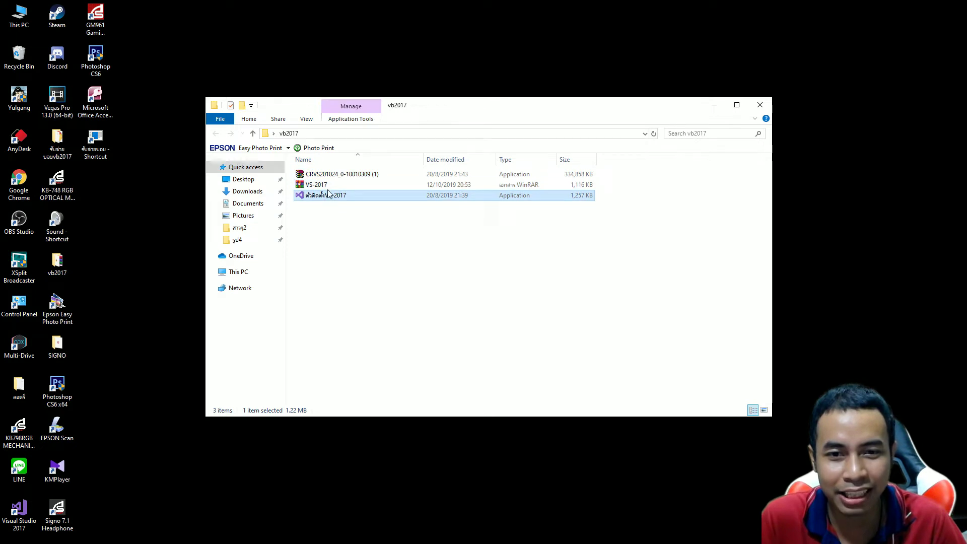
right_click(329, 191)
left_click(317, 189)
double_click(317, 189)
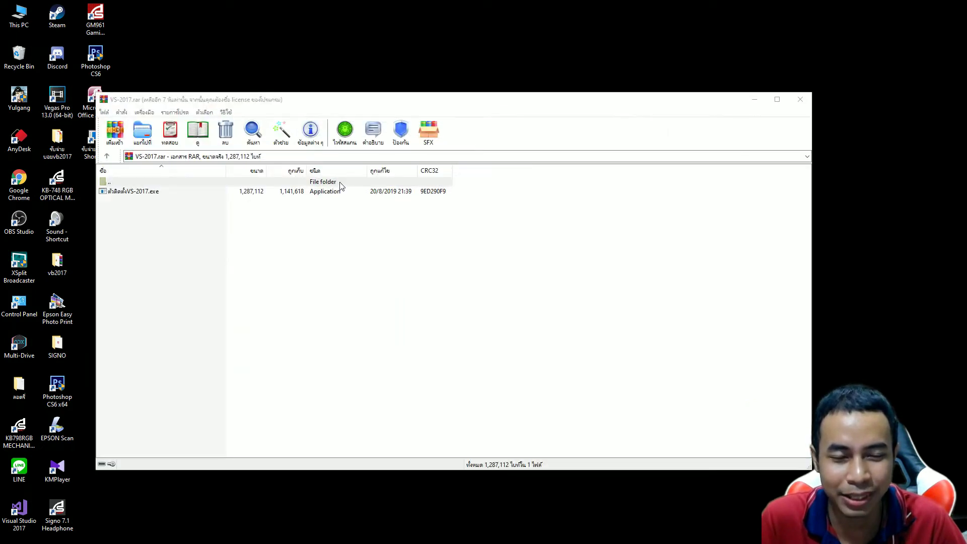
left_click(149, 195)
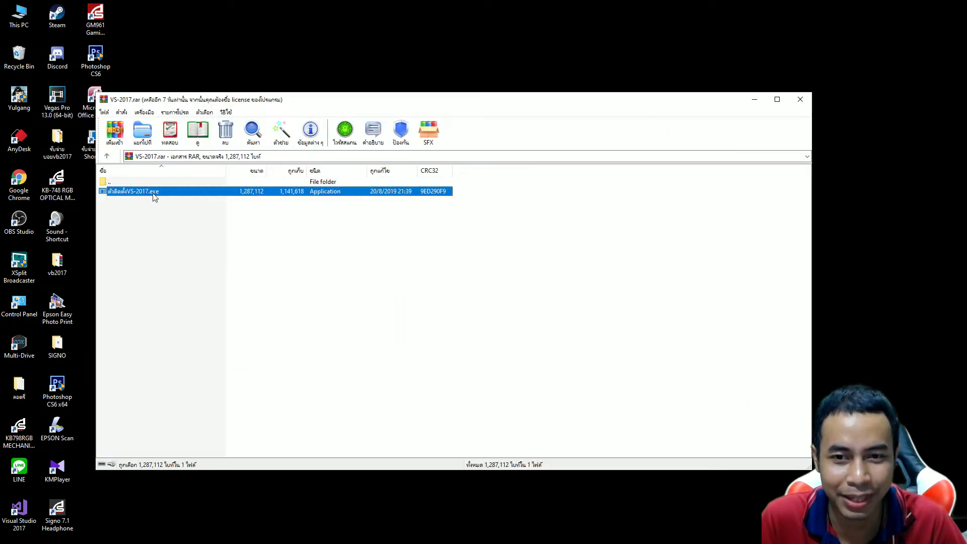
left_click(800, 100)
- Extract the VS-2017 archive into its own VS-2017 folder and run the ตัวติดตั้งVS-2017 installer from it
right_click(351, 183)
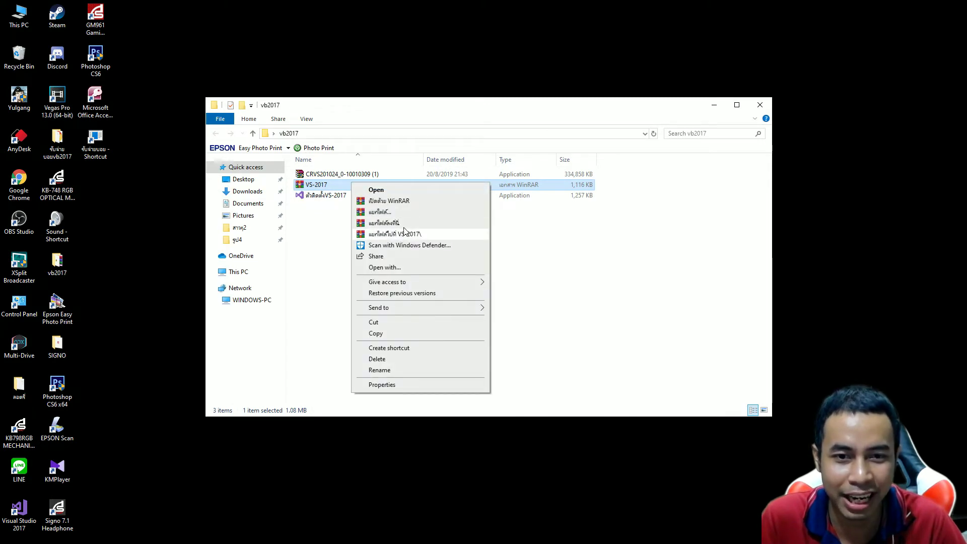
left_click(414, 235)
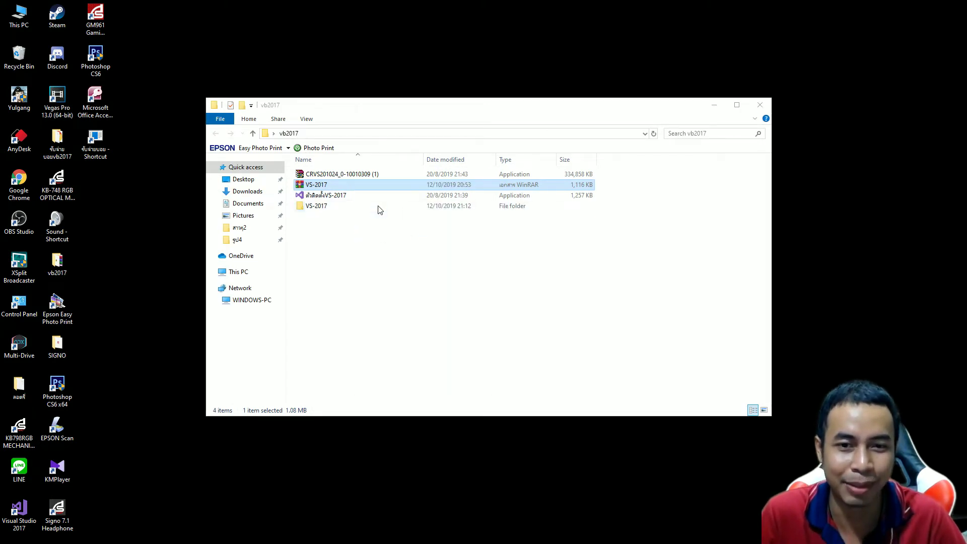
left_click(324, 207)
double_click(324, 207)
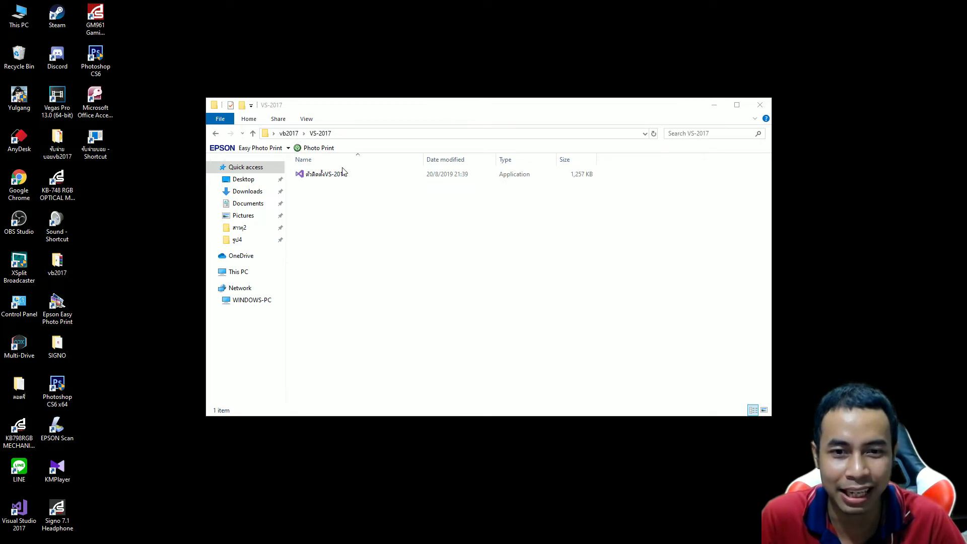
left_click(338, 176)
double_click(337, 175)
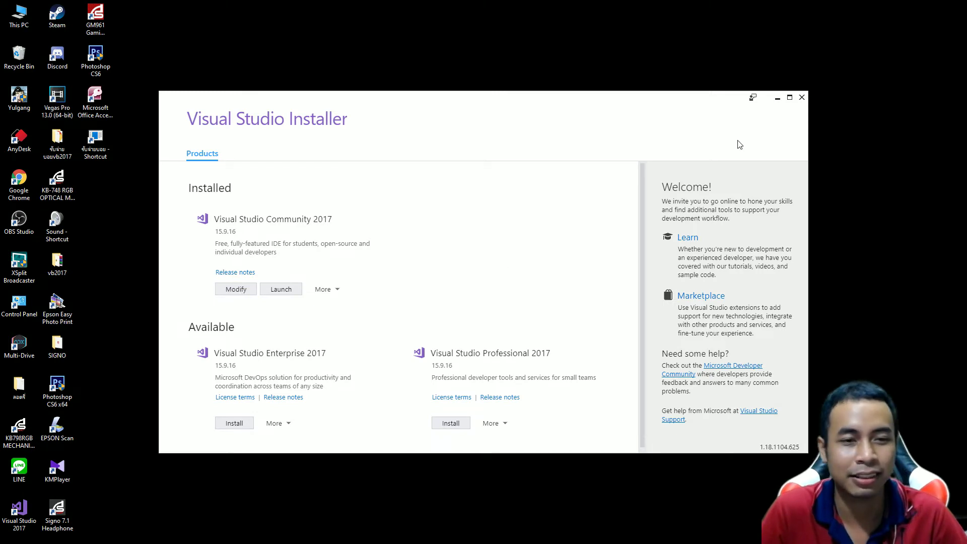
- Review the available workloads for Visual Studio Community 2017, and close the installer and the folder window
left_click(234, 288)
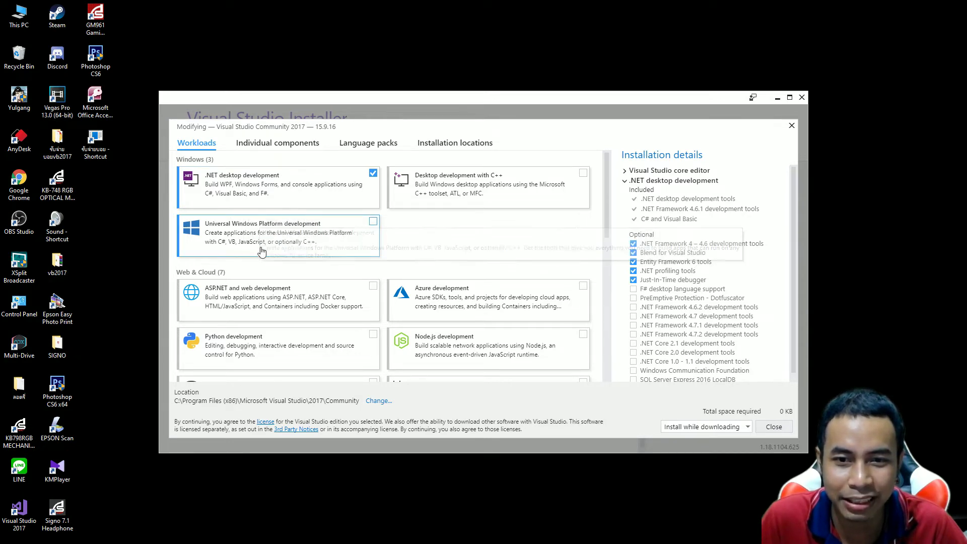
scroll(384, 299, "down", 10)
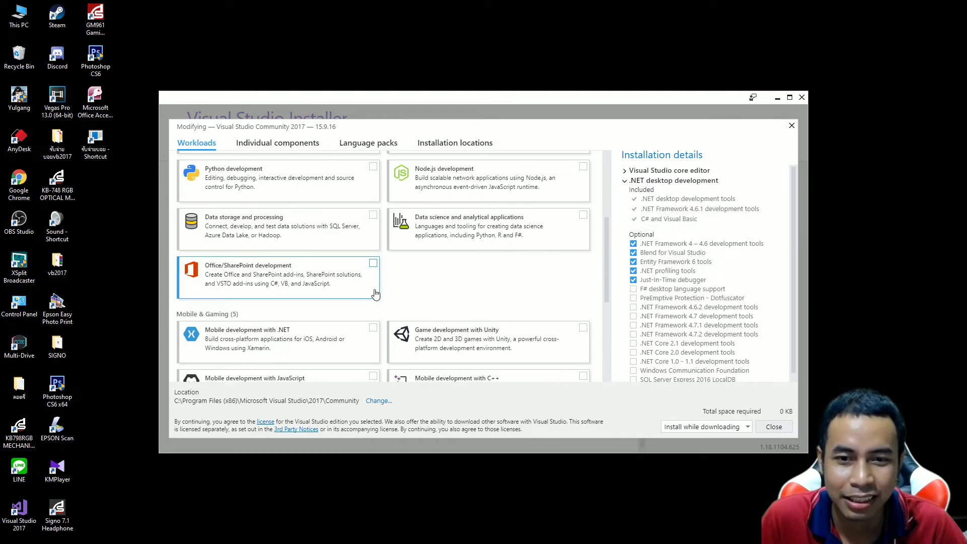
scroll(334, 315, "up", 10)
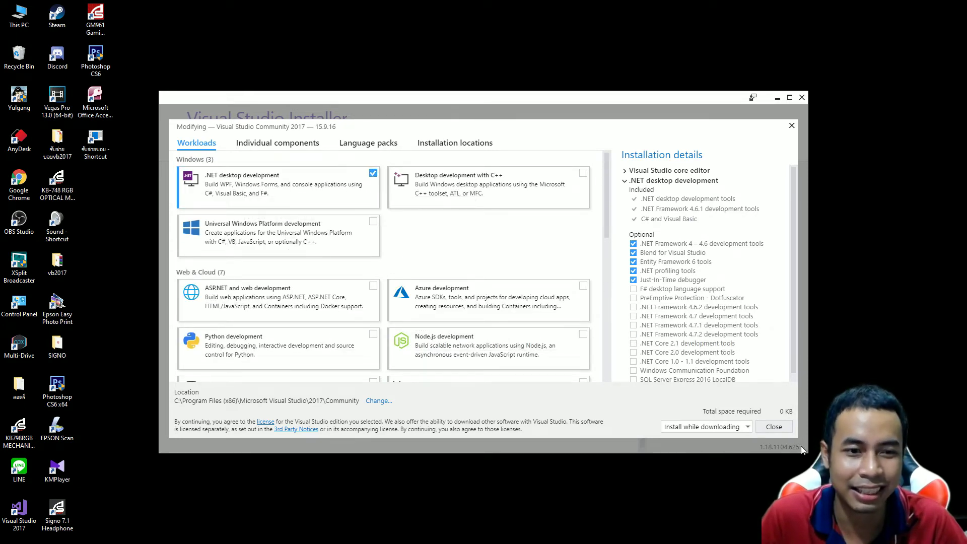
left_click(791, 126)
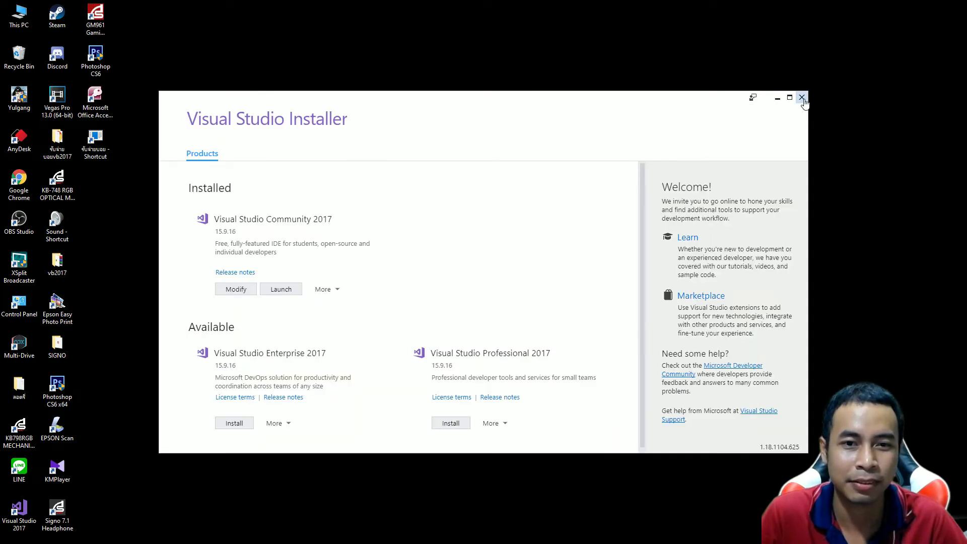
left_click(801, 98)
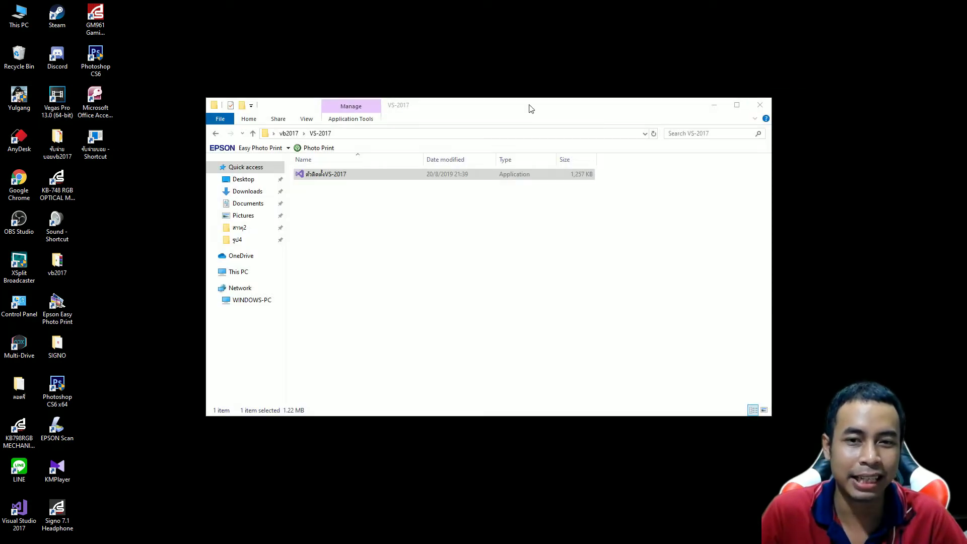
left_click(760, 105)
- Launch Visual Studio 2017 from the desktop and check which account is signed in
left_click(10, 513)
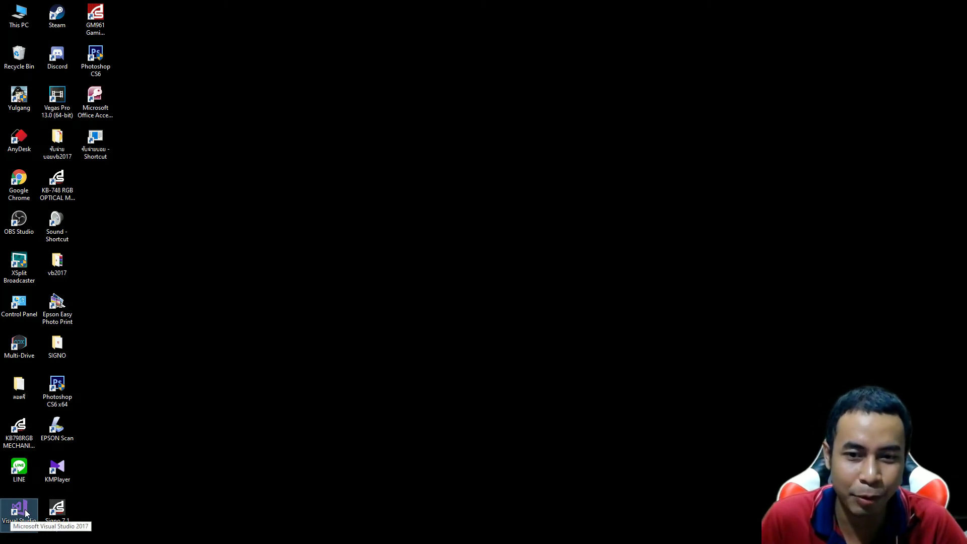
double_click(20, 513)
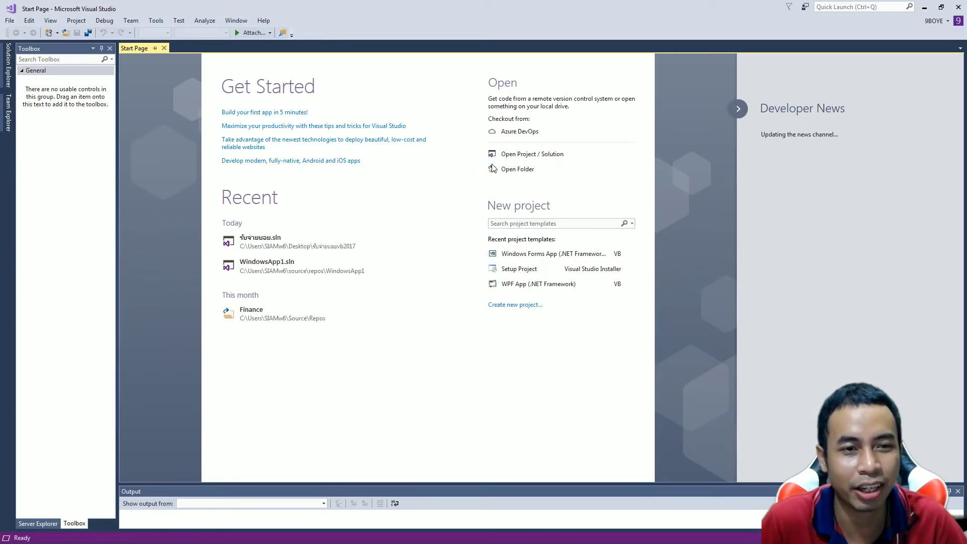
left_click(952, 24)
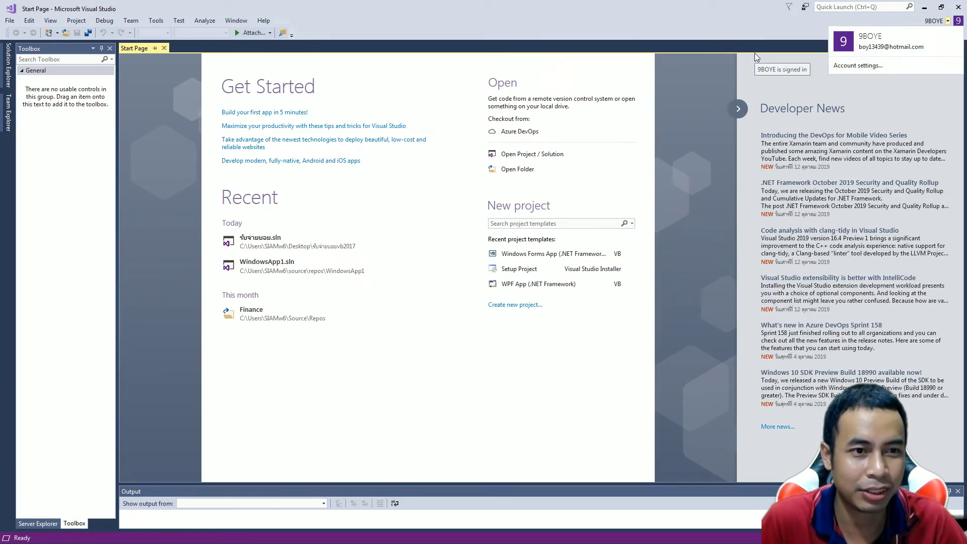
left_click(705, 93)
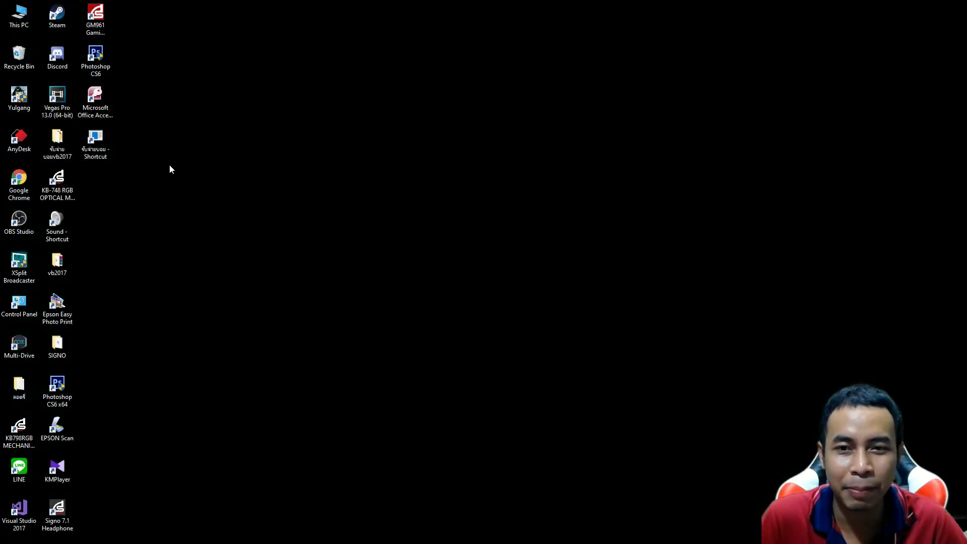
- Launch Microsoft Office Access 2007 from the desktop and start a new blank database
left_click(96, 100)
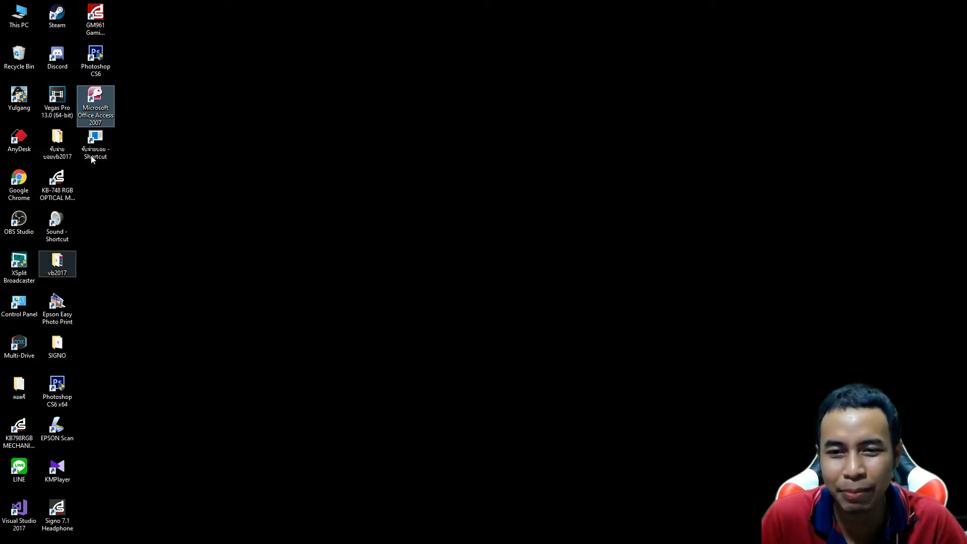
double_click(97, 102)
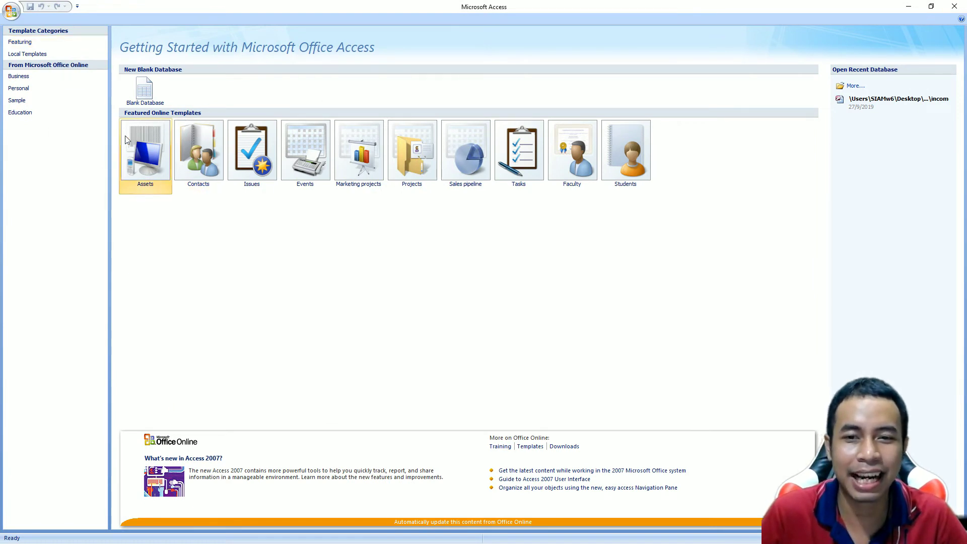
left_click(10, 12)
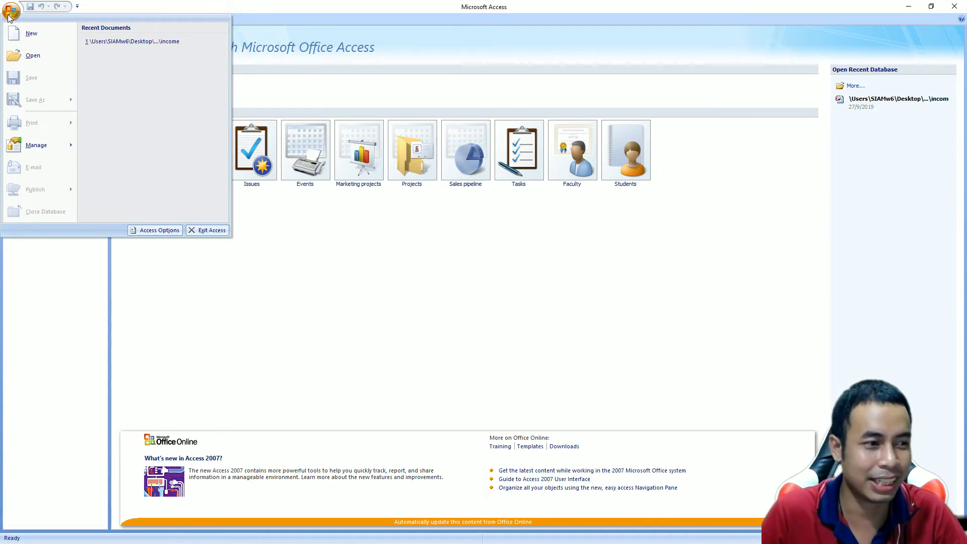
left_click(8, 18)
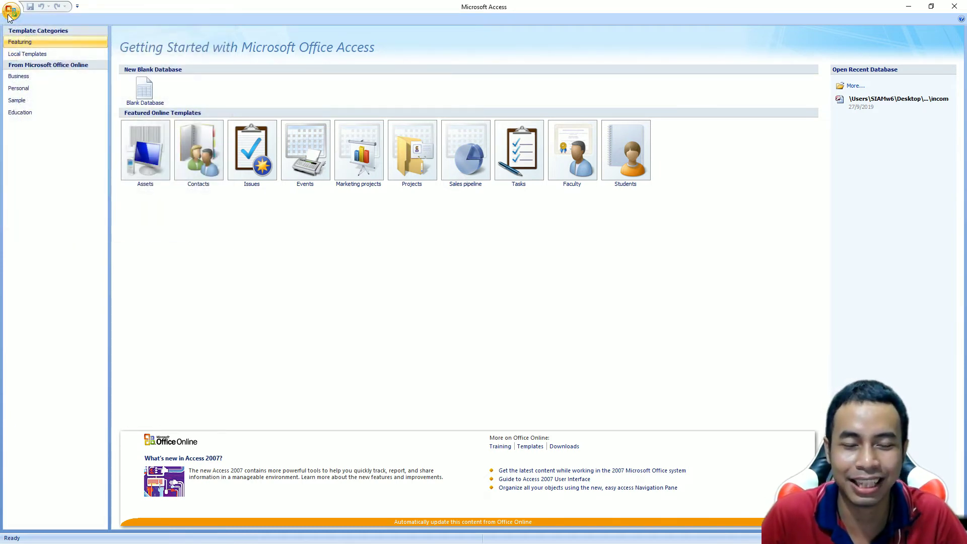
left_click(8, 17)
left_click(11, 20)
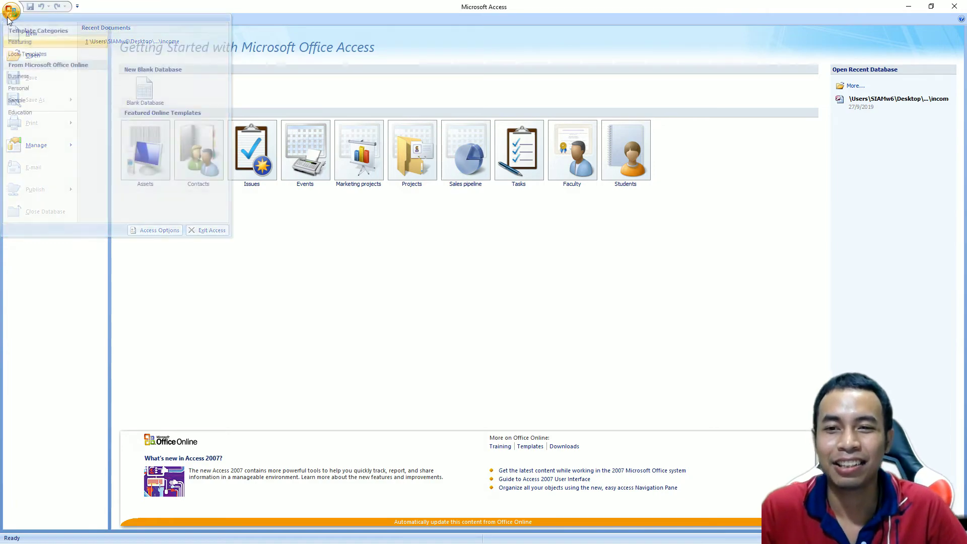
left_click(13, 21)
double_click(13, 21)
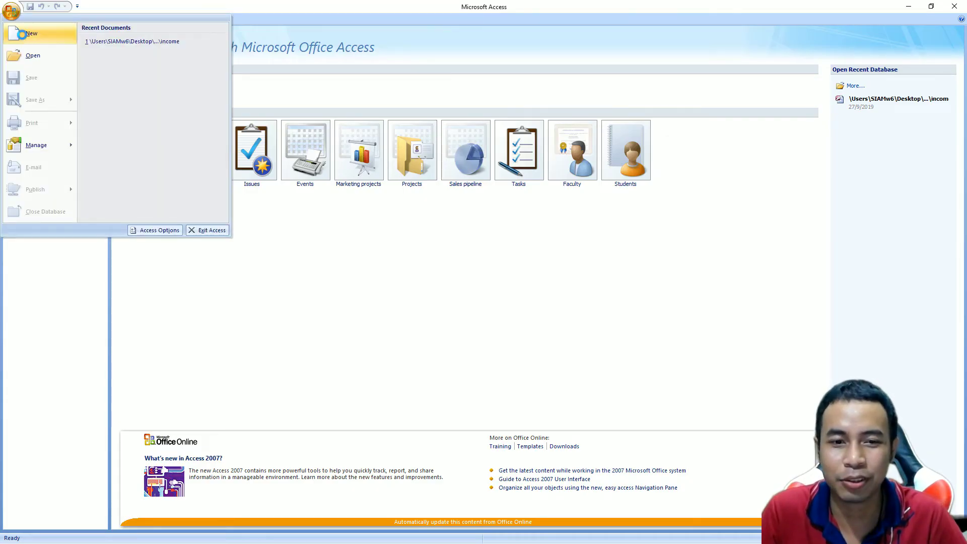
left_click(49, 35)
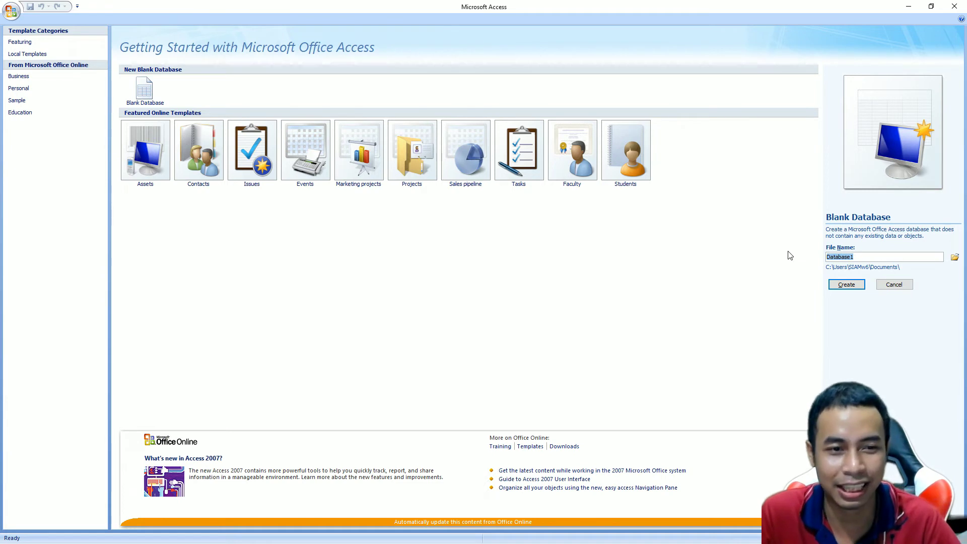
- Name the blank database SIAMw6, set the Desktop as its save location, and create it
key("BackSpace")
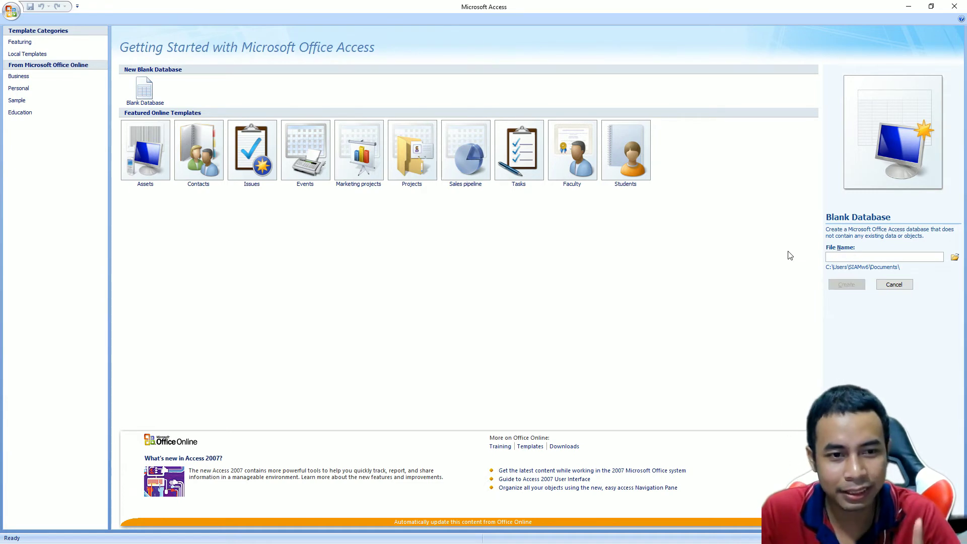
type("SIAMw6")
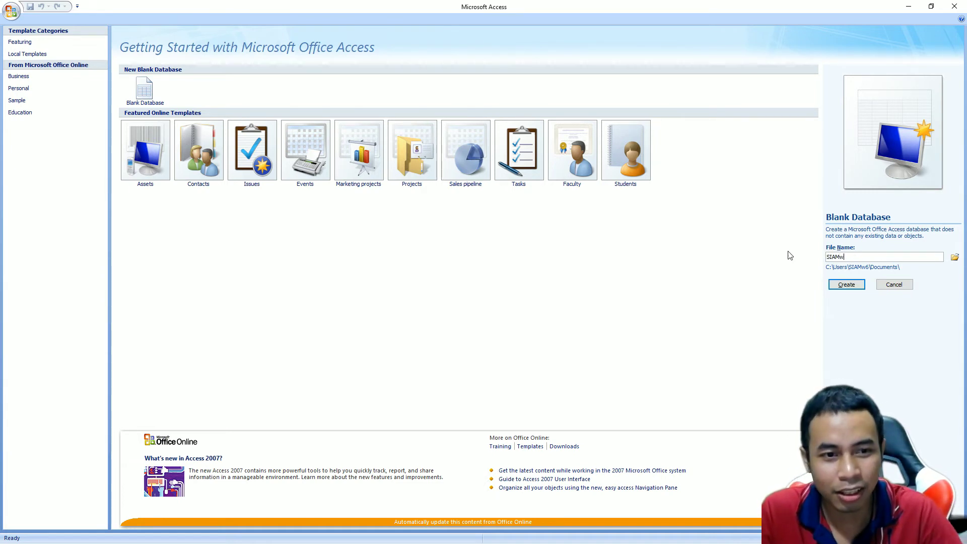
left_click(954, 258)
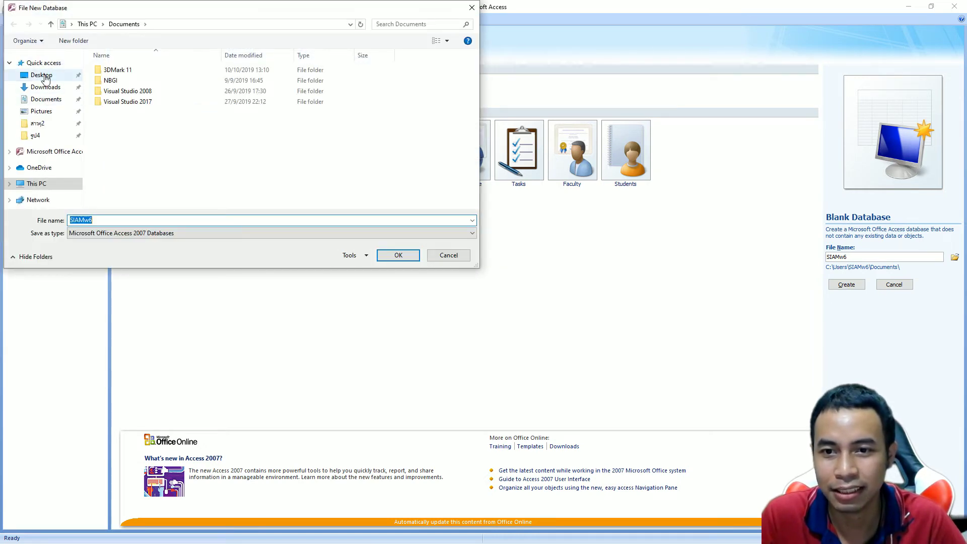
left_click(44, 75)
left_click(406, 255)
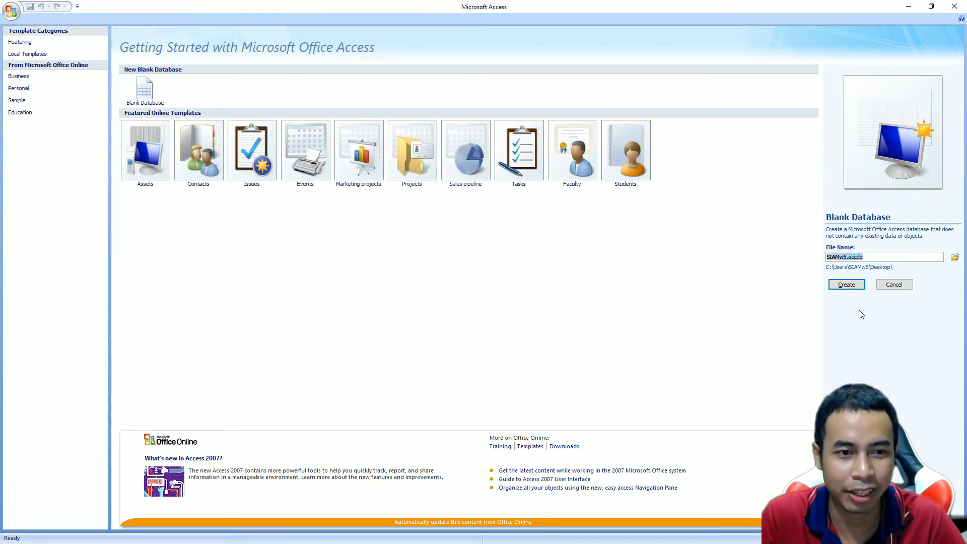
left_click(846, 285)
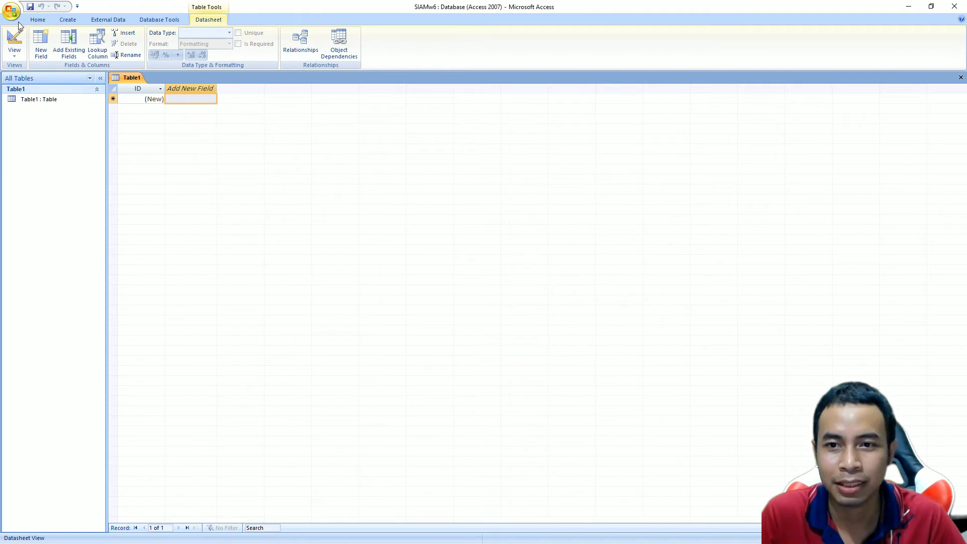
- Save the new database's initial table under the name cgarge
left_click(30, 6)
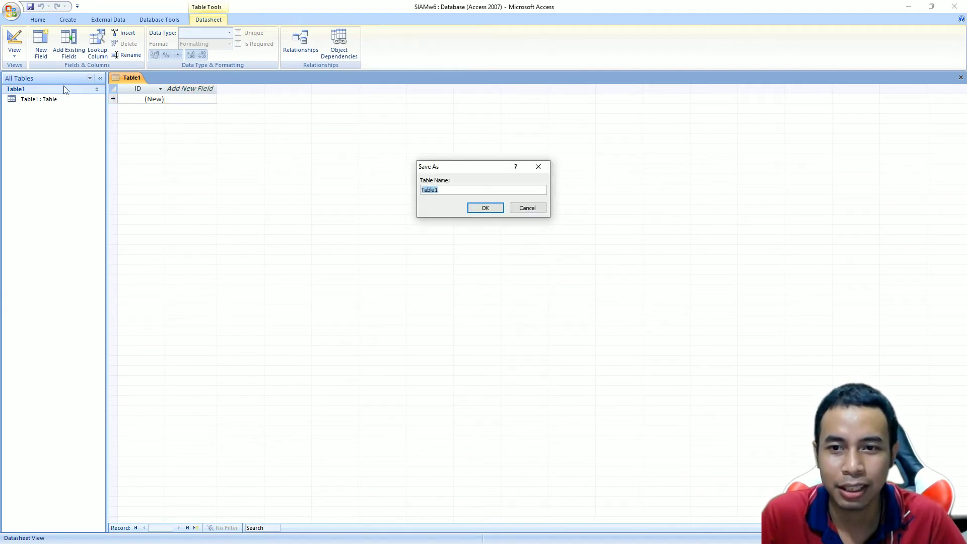
left_click(437, 190)
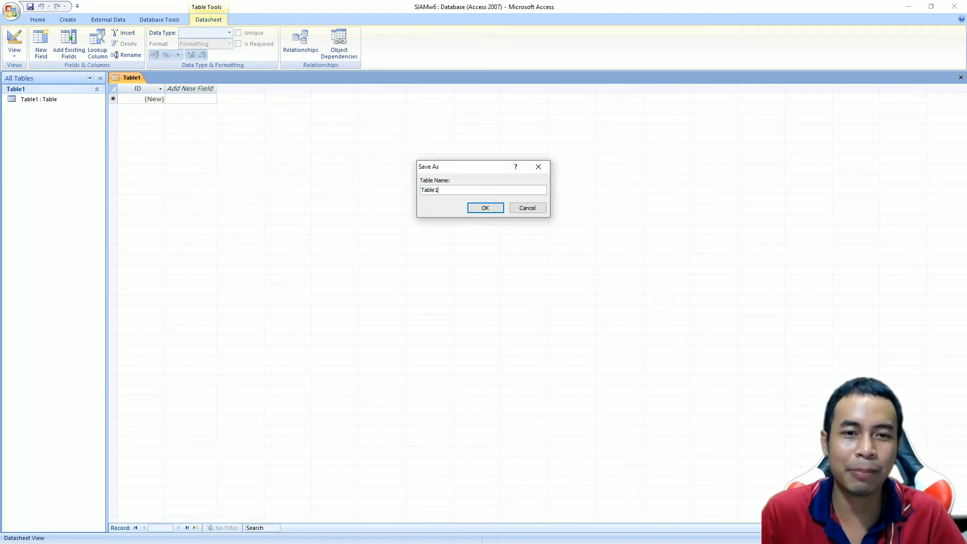
double_click(436, 190)
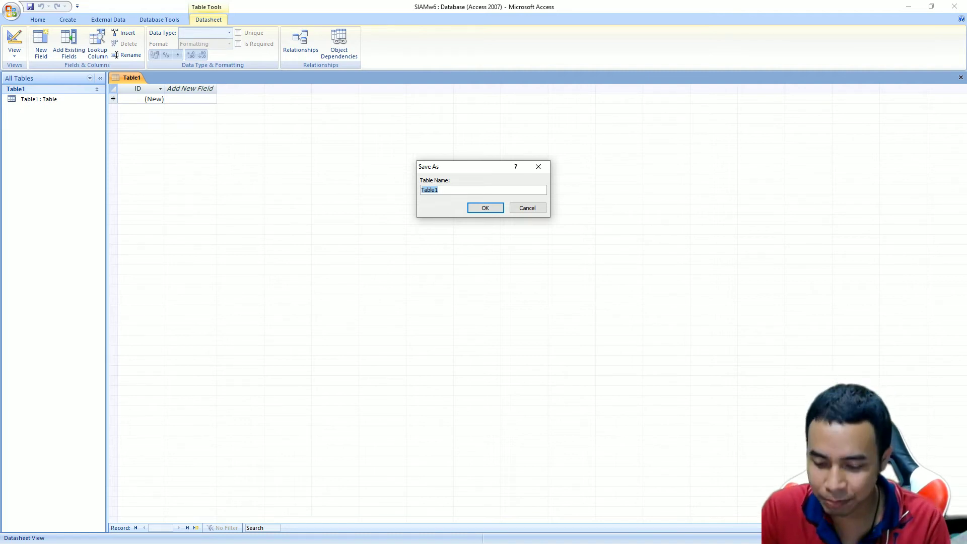
type("cgarge")
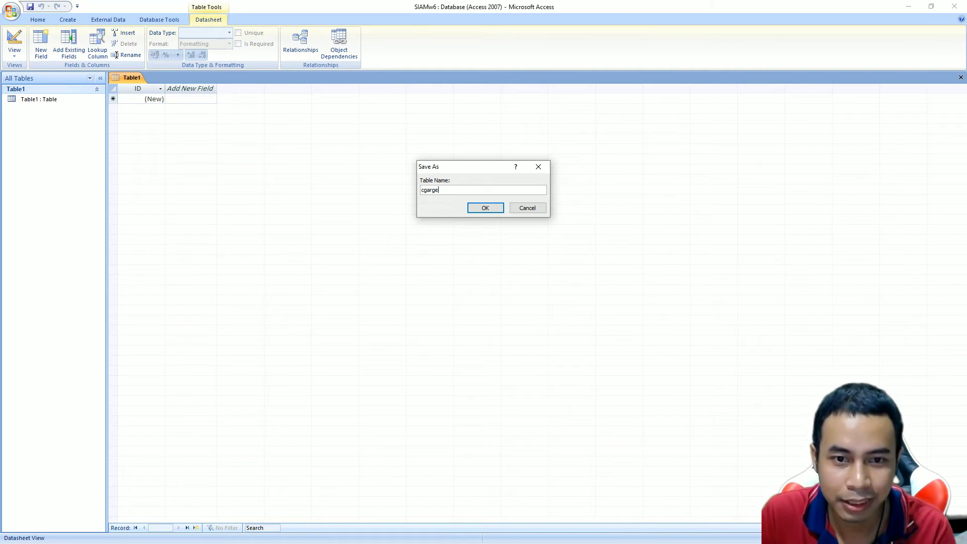
key("Return")
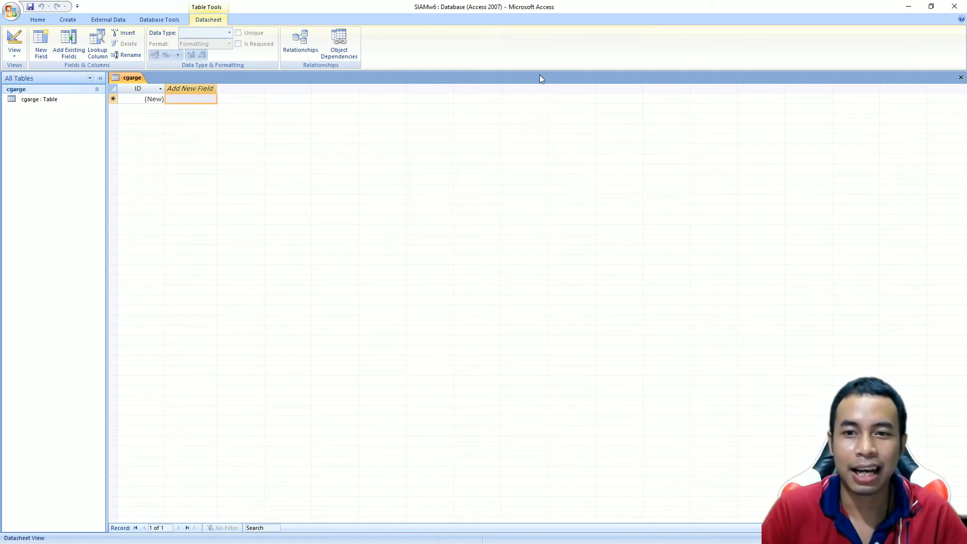
- Close the cgarge table's datasheet and reopen the table in Design View
left_click(33, 102)
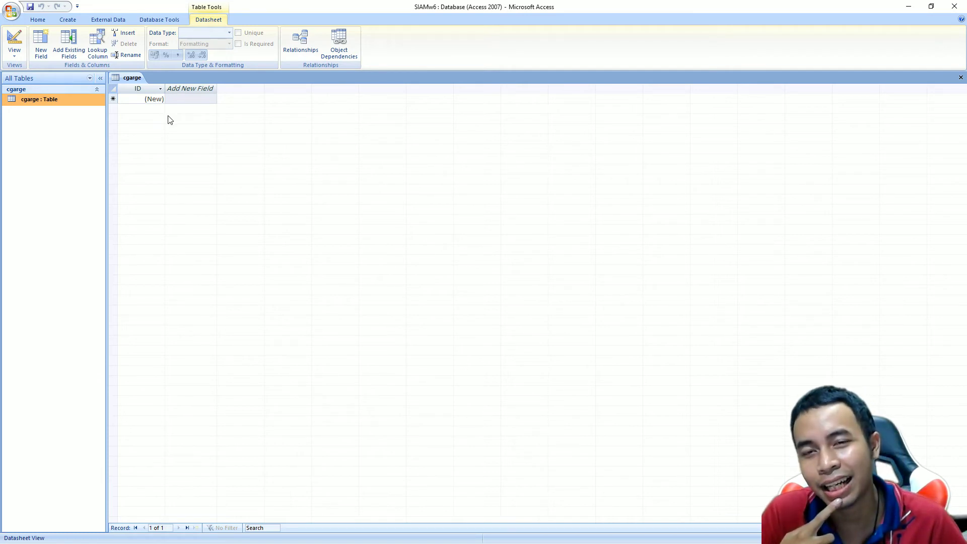
left_click(184, 99)
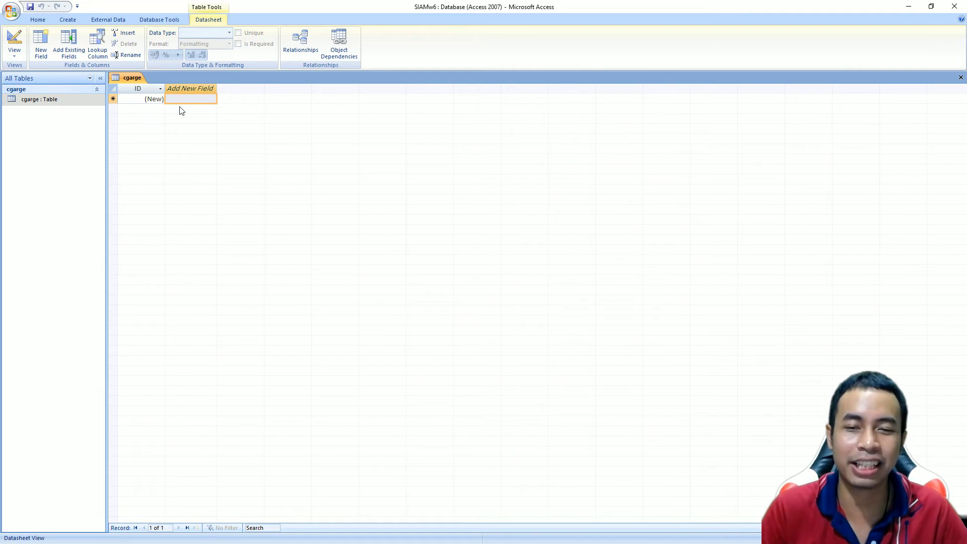
left_click(154, 101)
key("Tab")
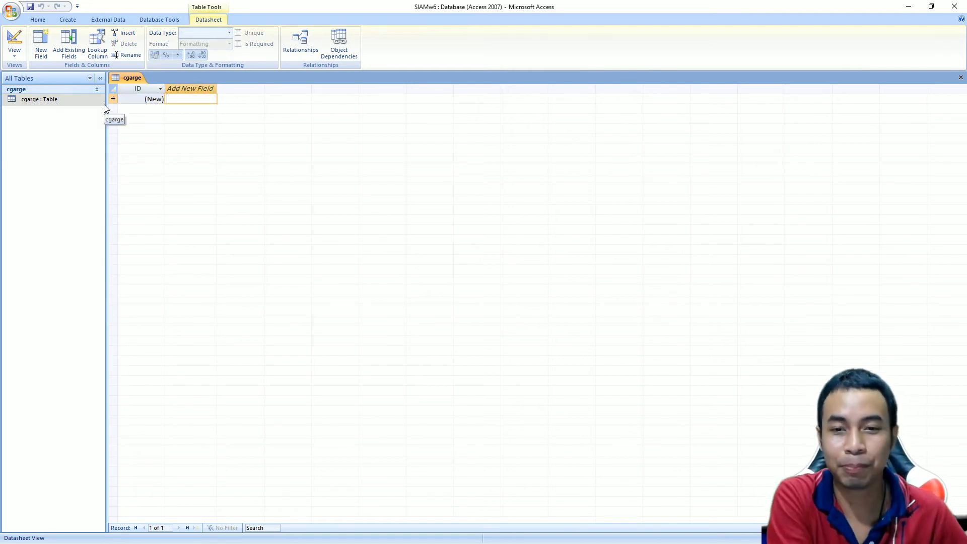
left_click(41, 102)
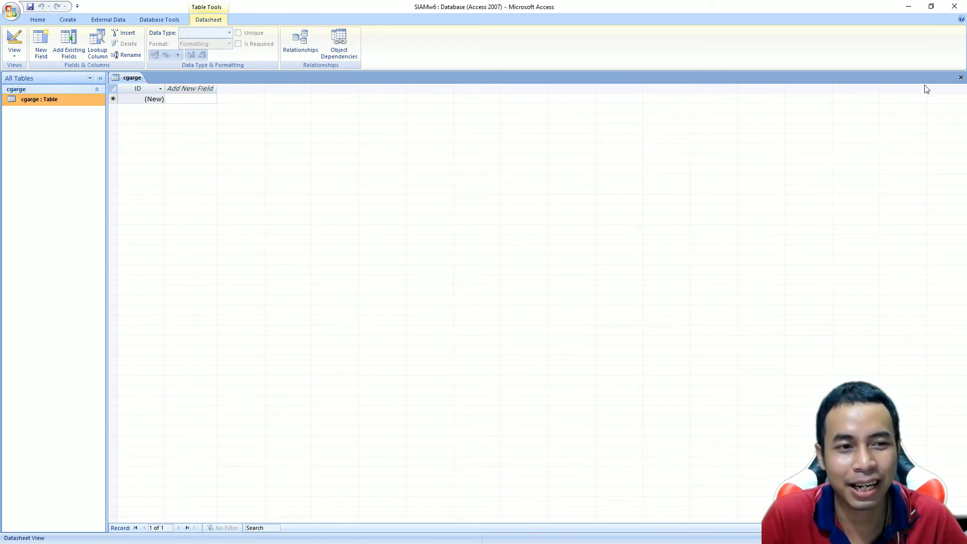
left_click(960, 77)
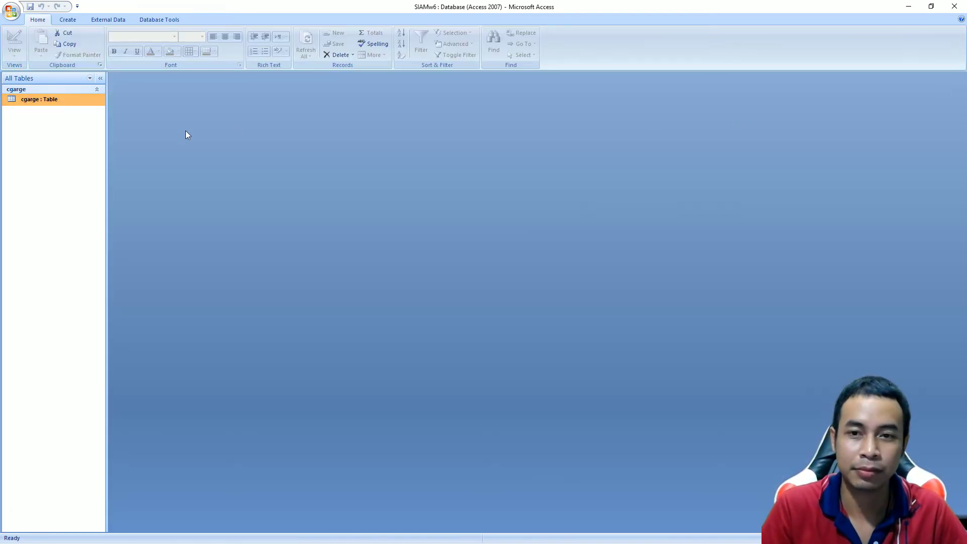
right_click(48, 101)
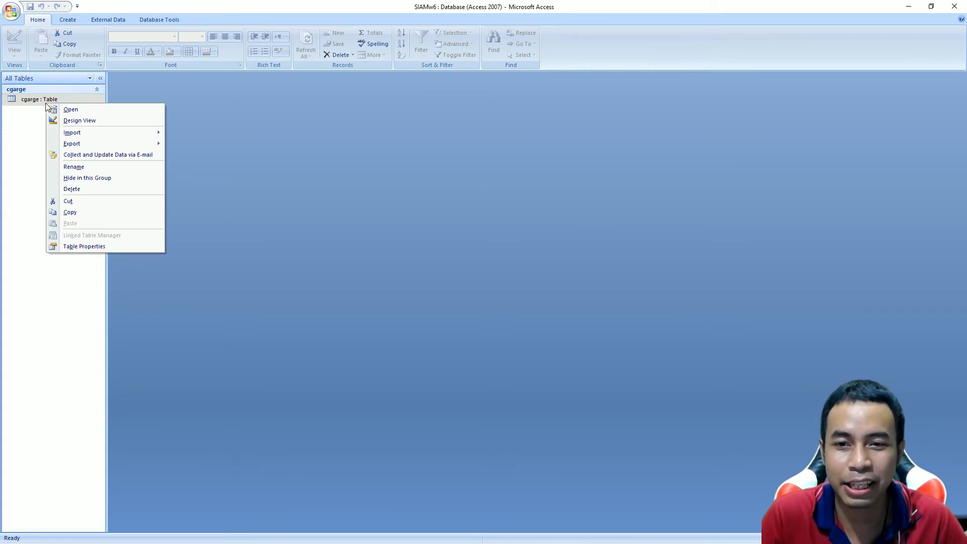
left_click(92, 123)
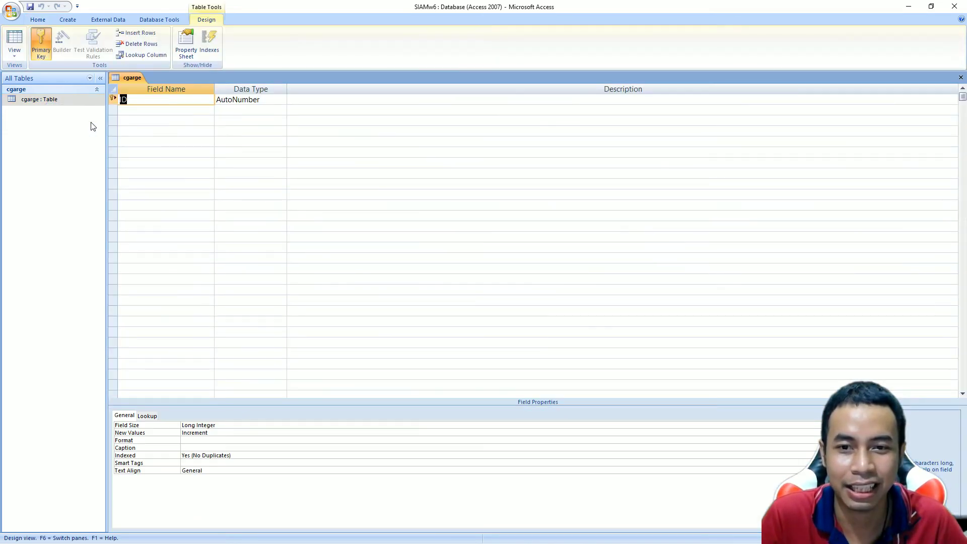
- Add a field named NUMBERw6 below the ID field in the cgarge table design
key("Up")
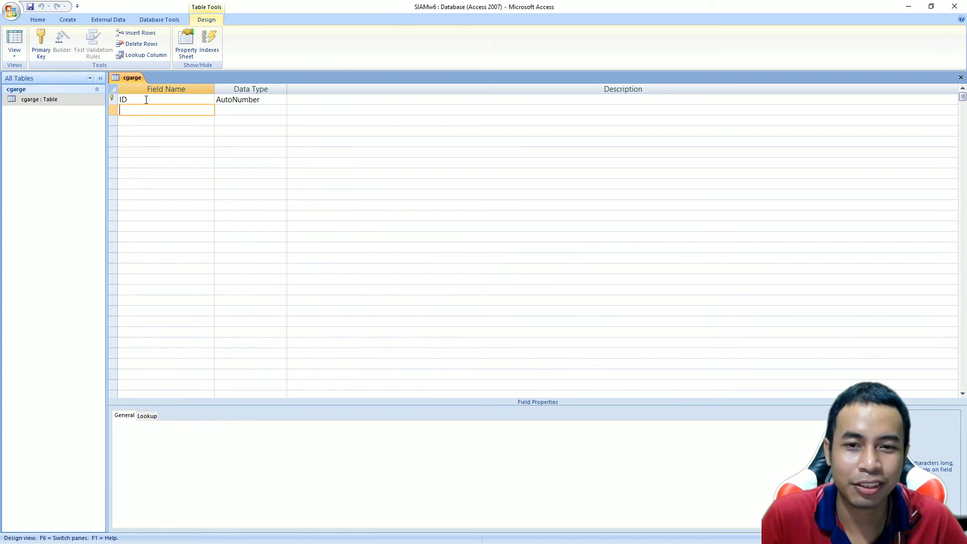
key("Up")
key("Down")
key("Up")
key("Down")
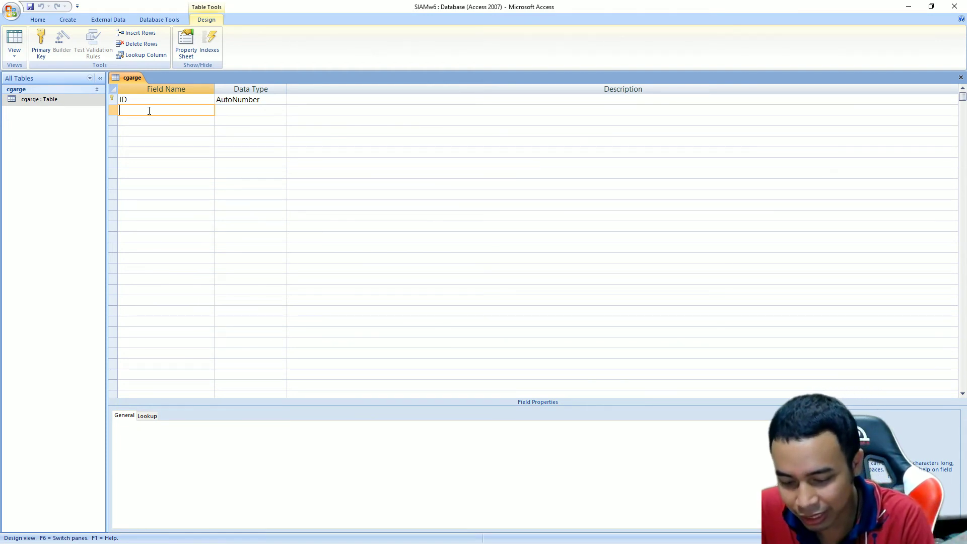
type("n")
type("N")
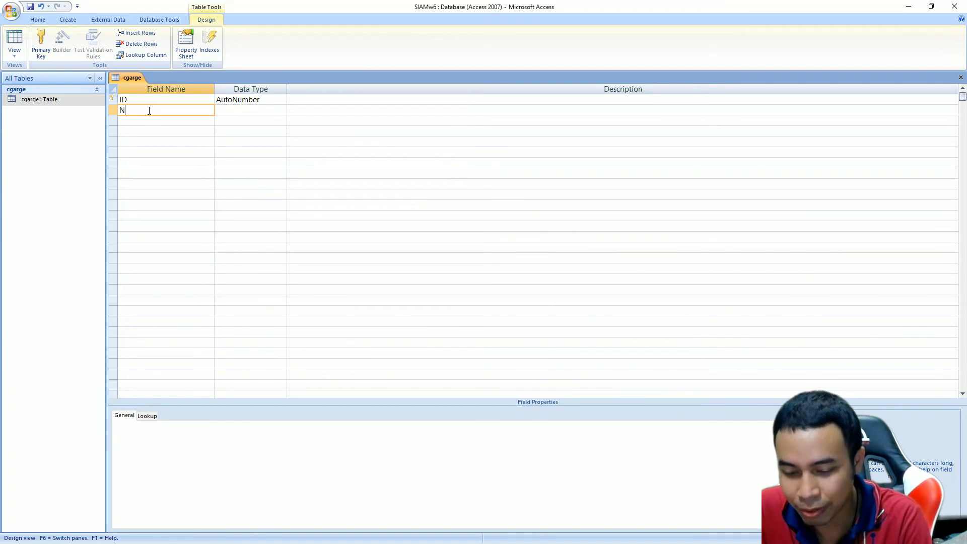
type("UMBER")
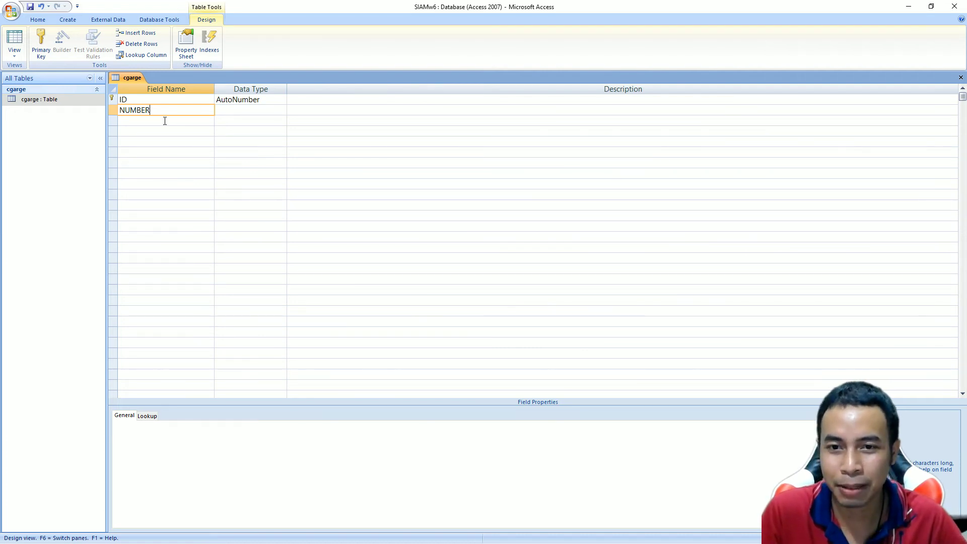
type("w6")
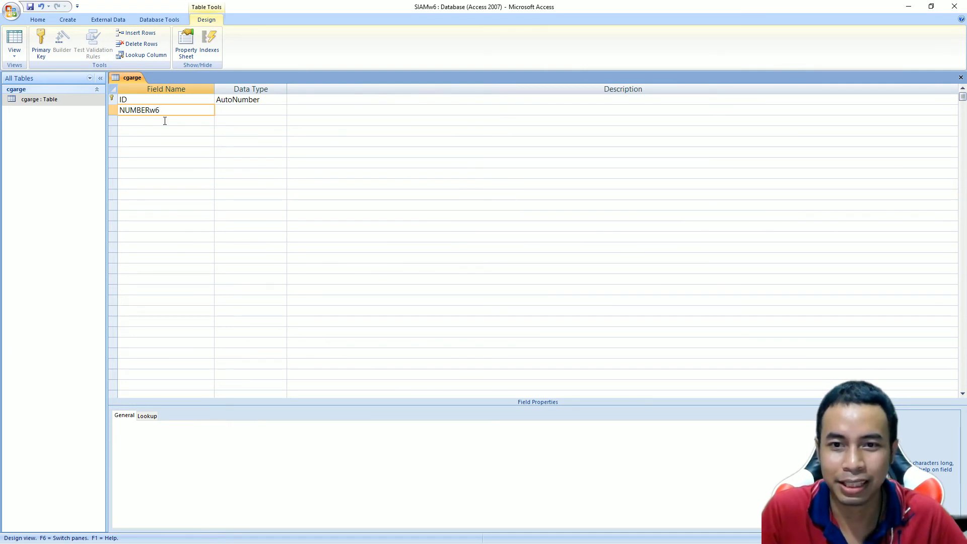
left_click(164, 121)
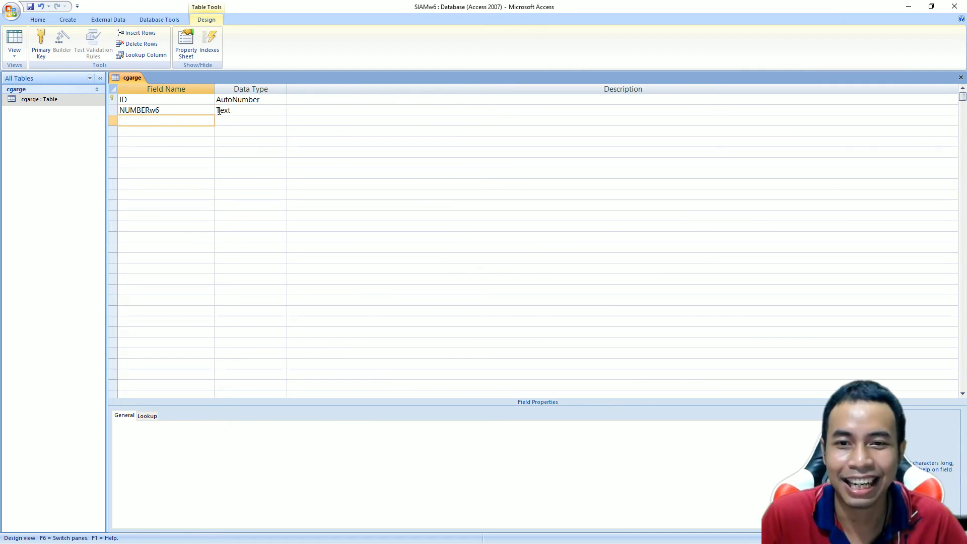
- Review the data types available for the NUMBERw6 field and choose Text
left_click(242, 109)
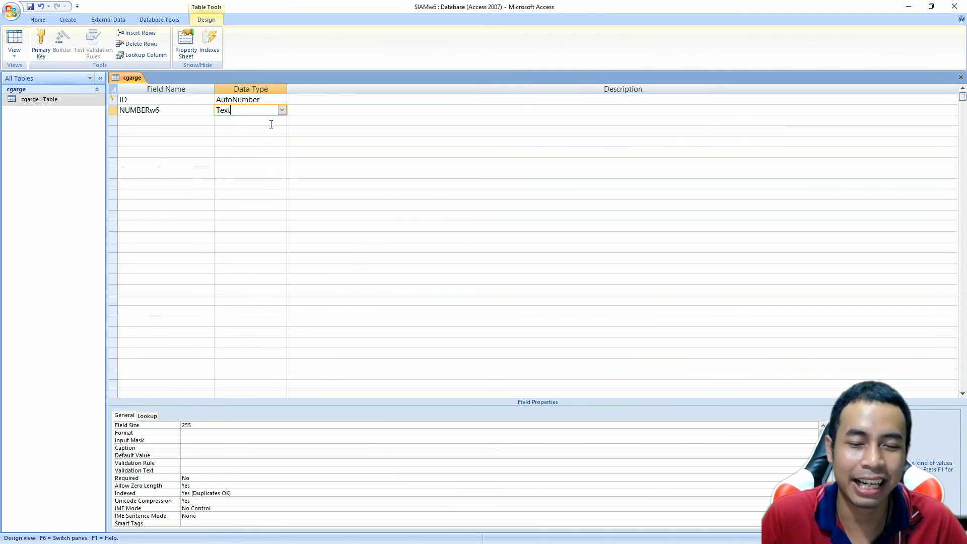
left_click(270, 129)
left_click(272, 111)
left_click(282, 110)
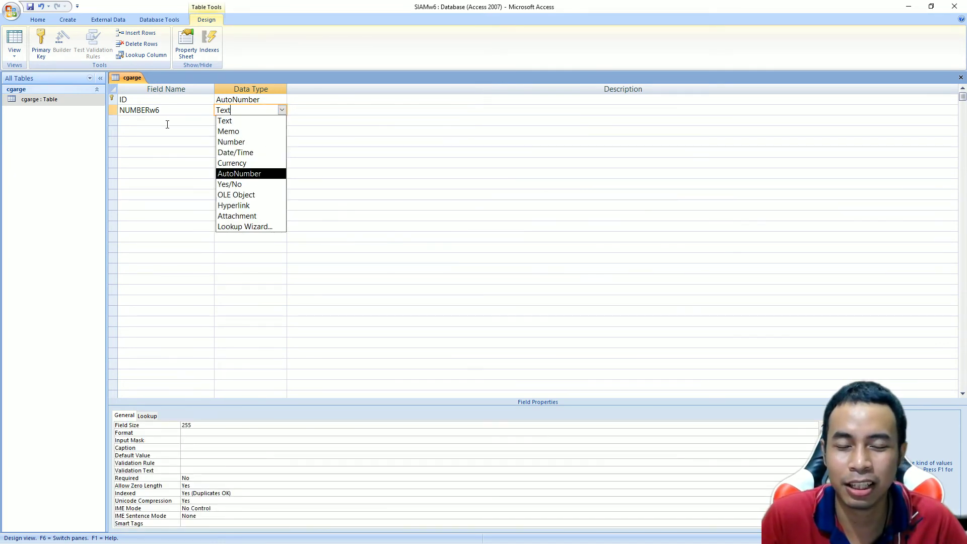
left_click(167, 124)
left_click(265, 113)
left_click(226, 121)
left_click(197, 105)
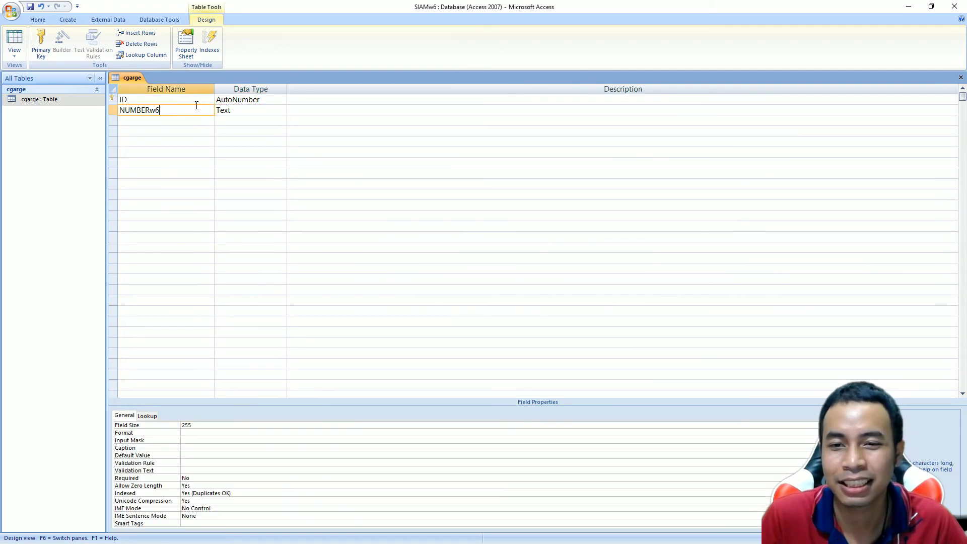
- Examine the data type options for the NUMBERw6 field again, leaving it set to Text
left_click(197, 123)
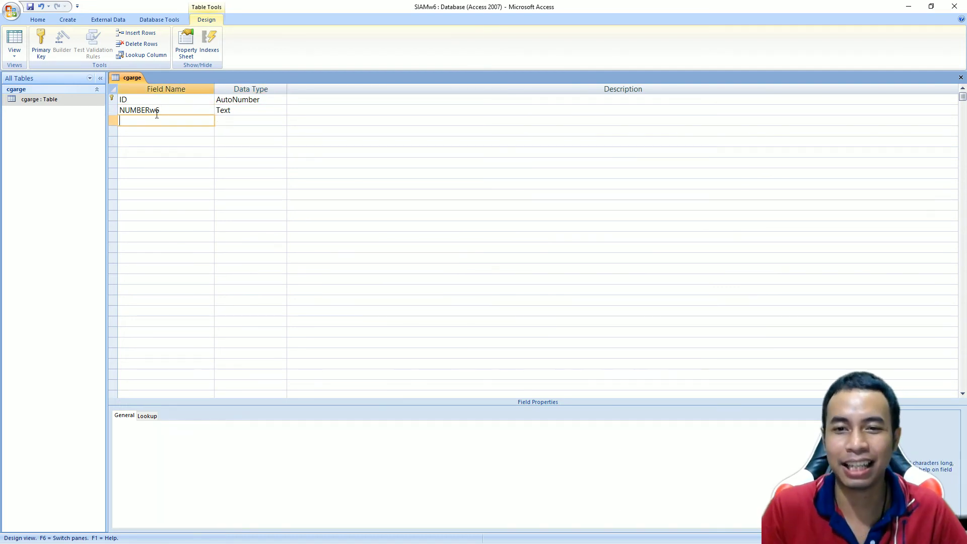
left_click(226, 114)
left_click(282, 111)
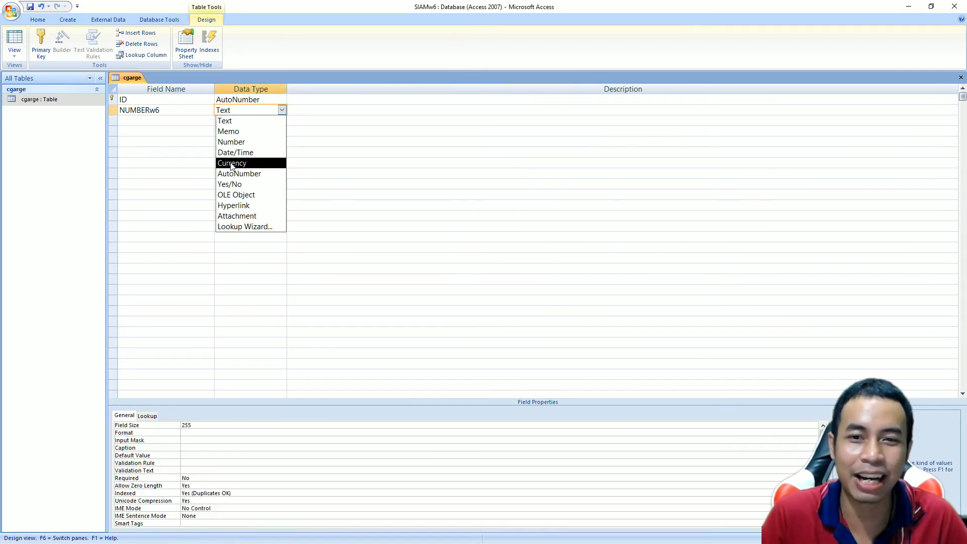
left_click(182, 123)
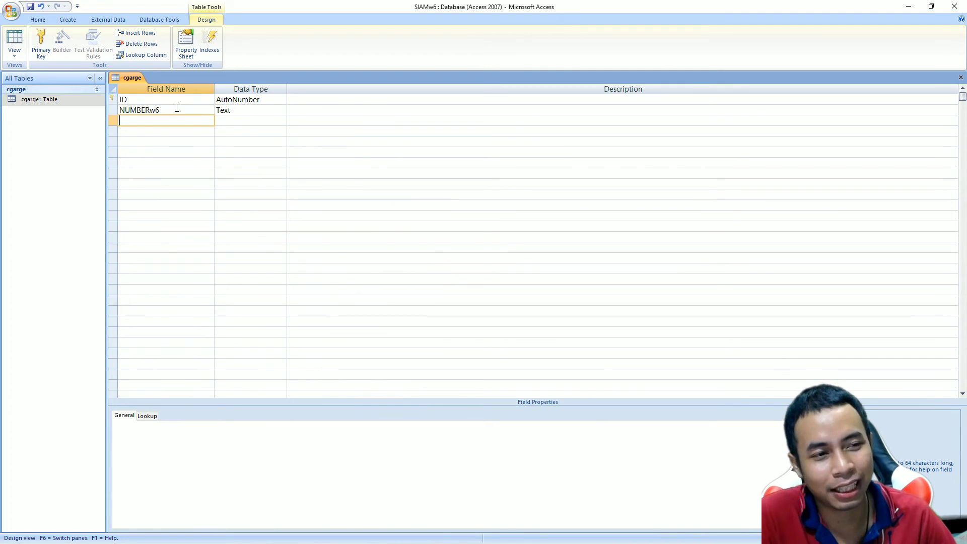
left_click(252, 110)
left_click(282, 109)
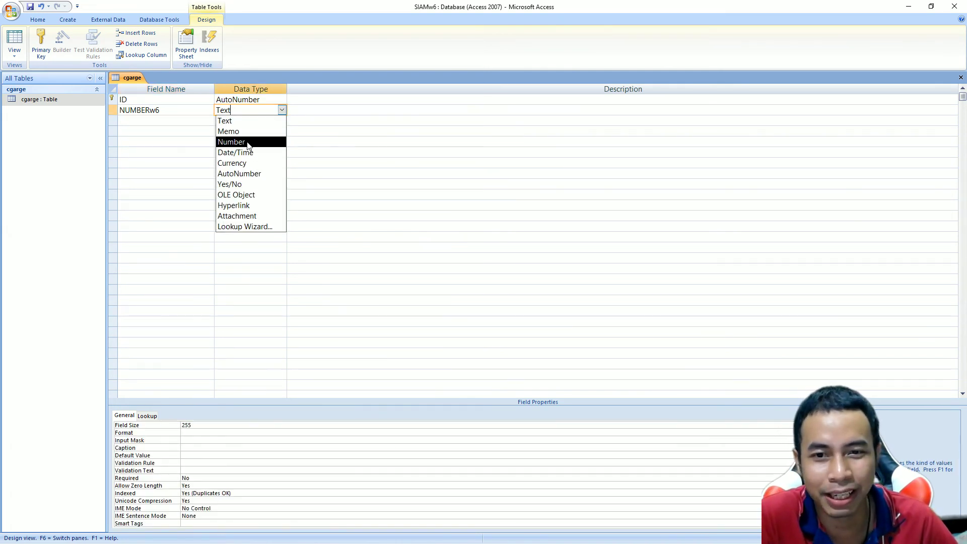
left_click(161, 121)
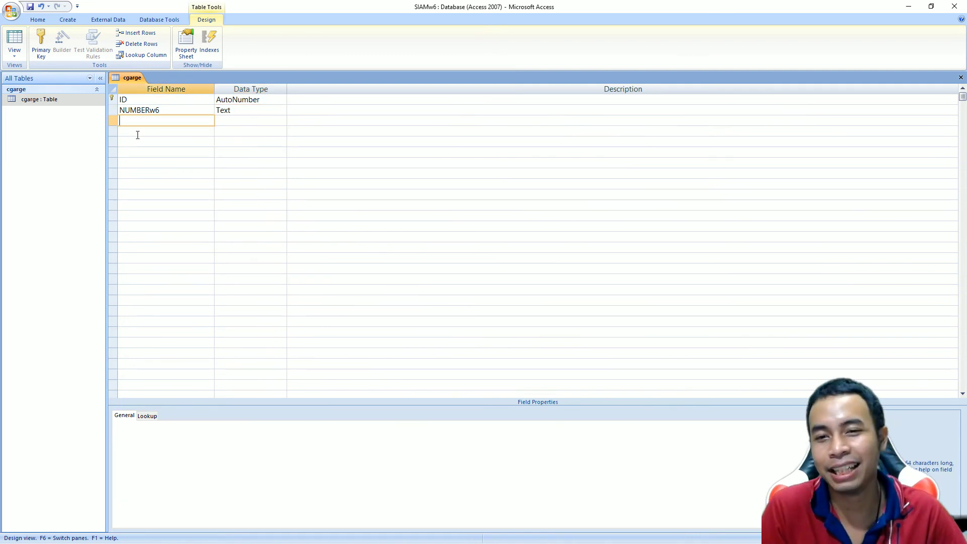
left_click(151, 110)
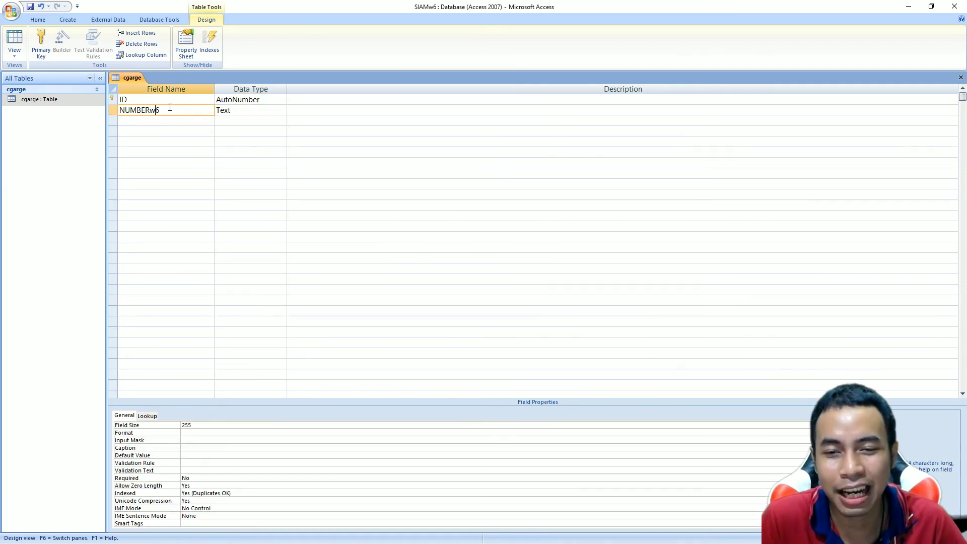
double_click(152, 110)
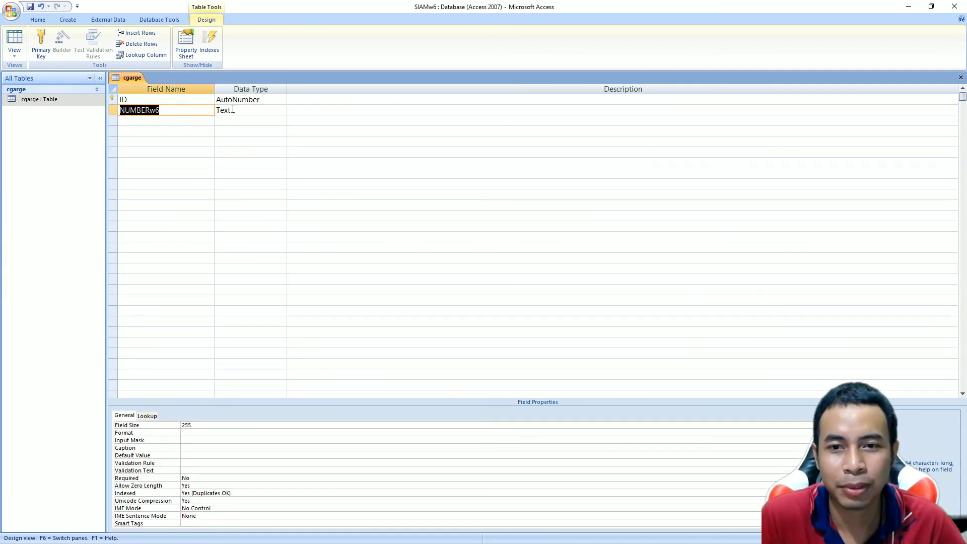
- Look at the SIAMw6 database file on the desktop, return to Access and point out the cgarge table and its NUMBERw6 field
left_click(908, 6)
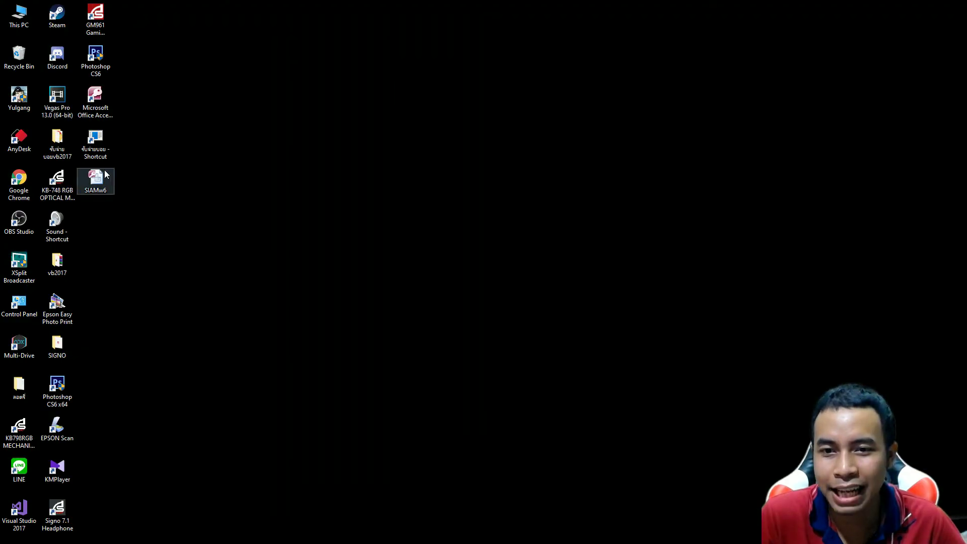
double_click(92, 176)
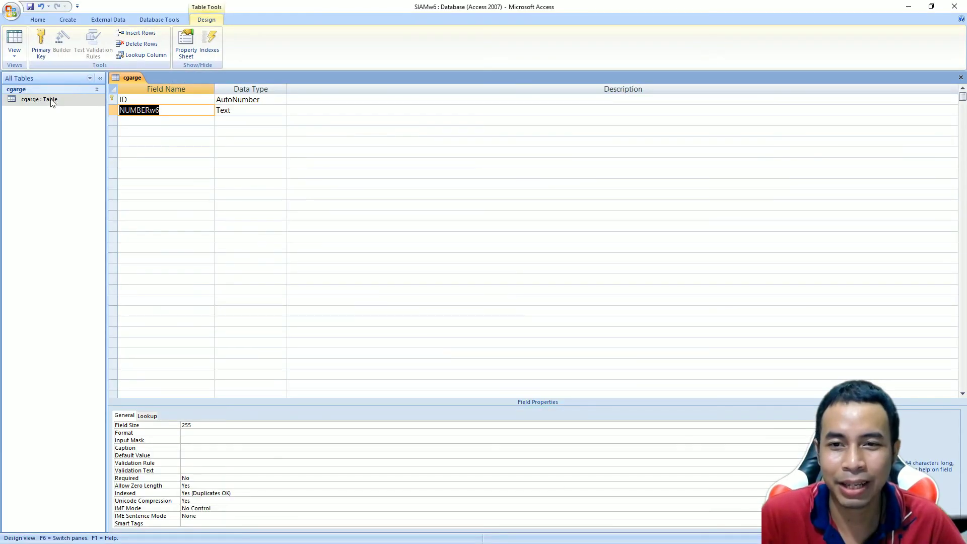
left_click(50, 100)
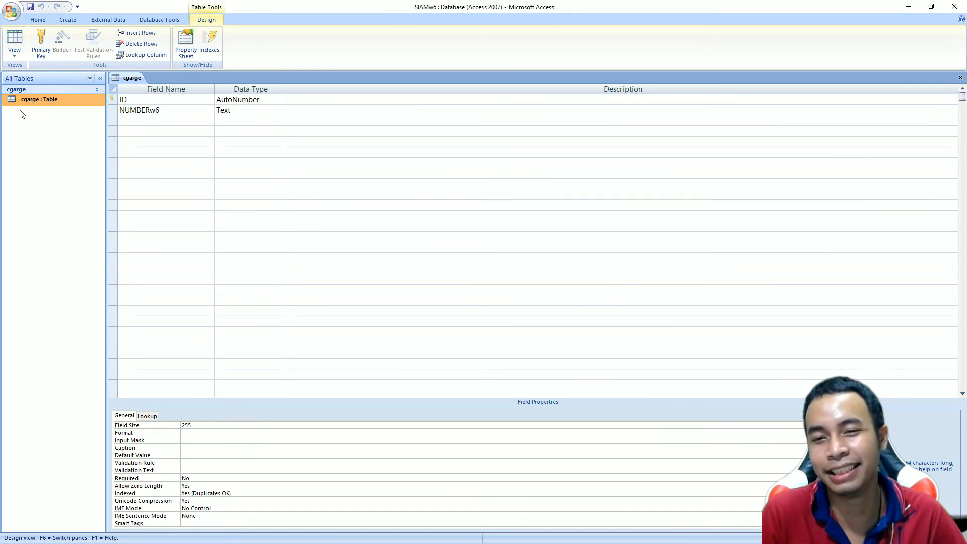
left_click(154, 110)
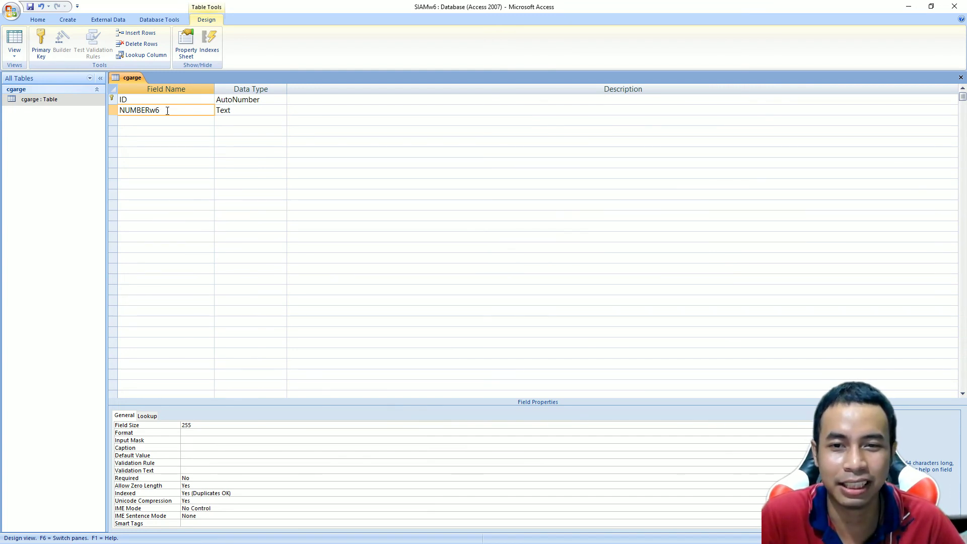
left_click(39, 99)
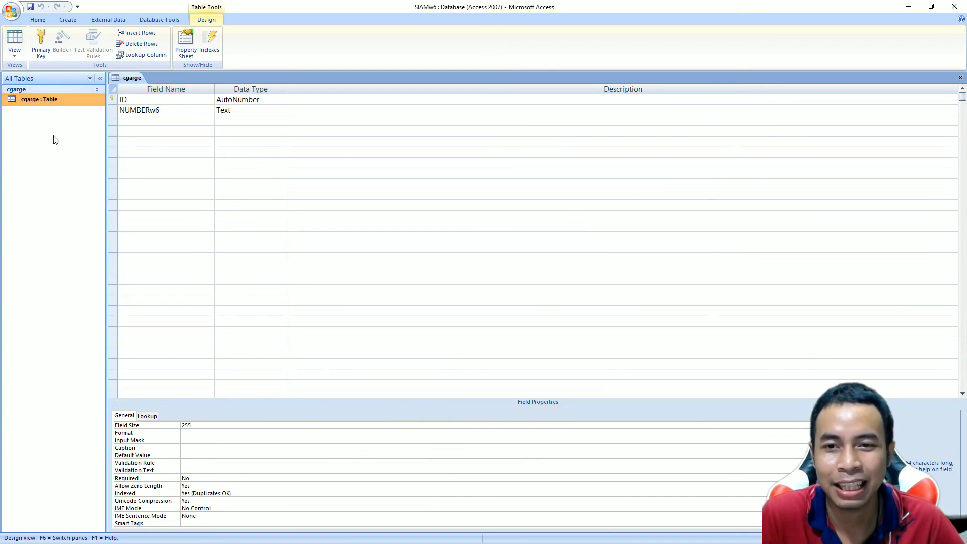
- Open the cgarge table in Datasheet View, saving its design, and go to the NUMBERw6 column of the new record
double_click(39, 101)
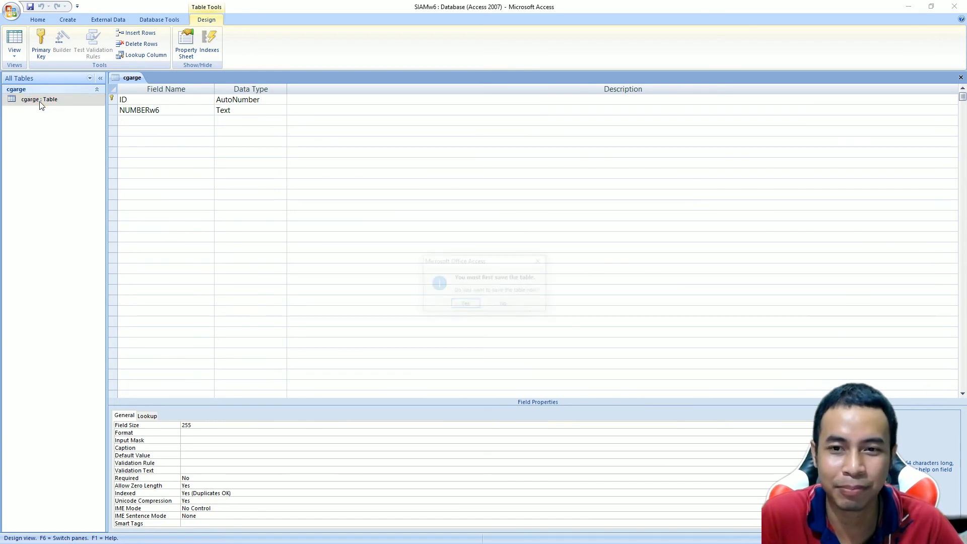
left_click(464, 305)
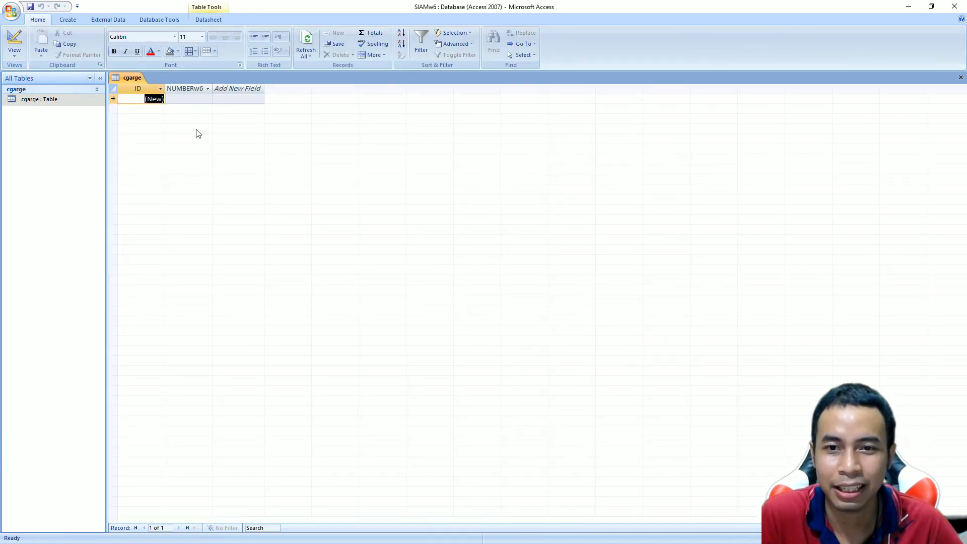
left_click(202, 99)
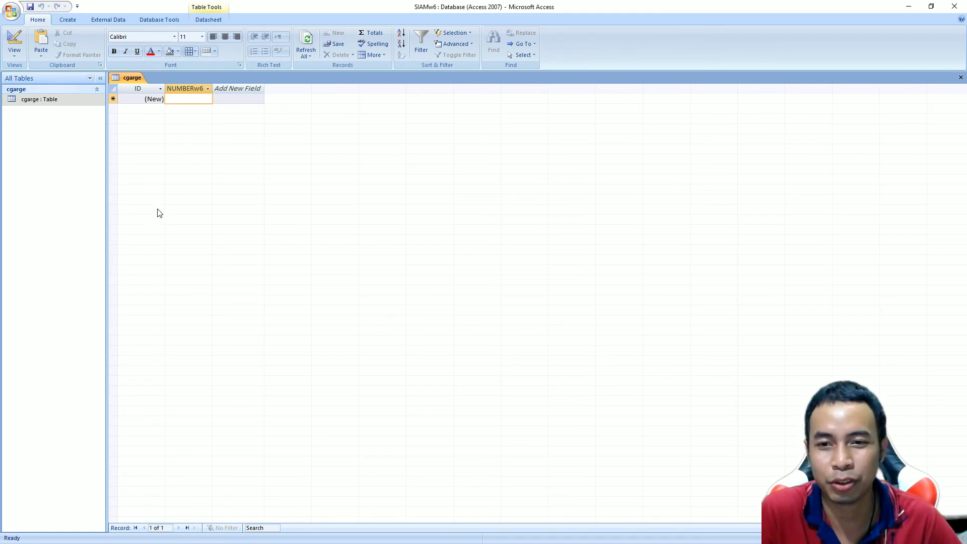
- Switch the cgarge table back to Design View
left_click(37, 102)
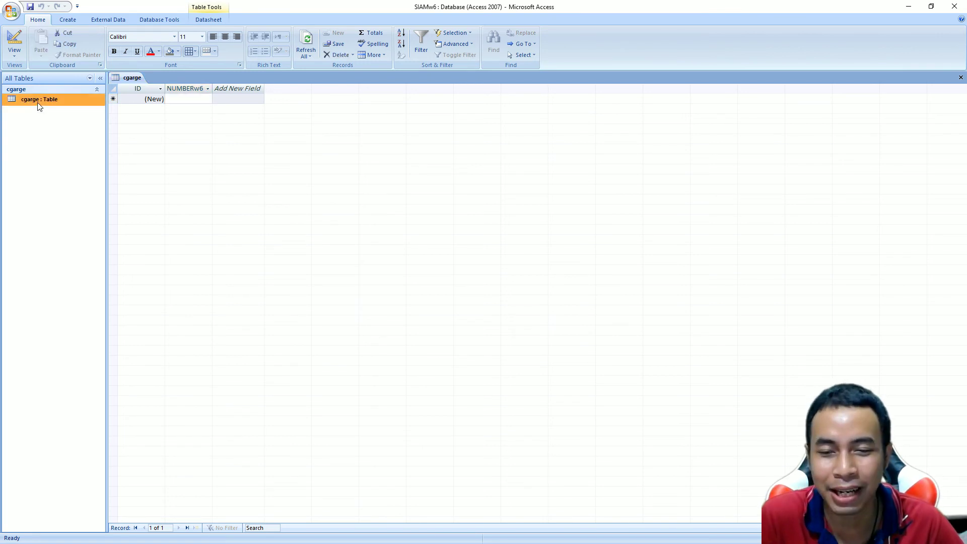
right_click(38, 106)
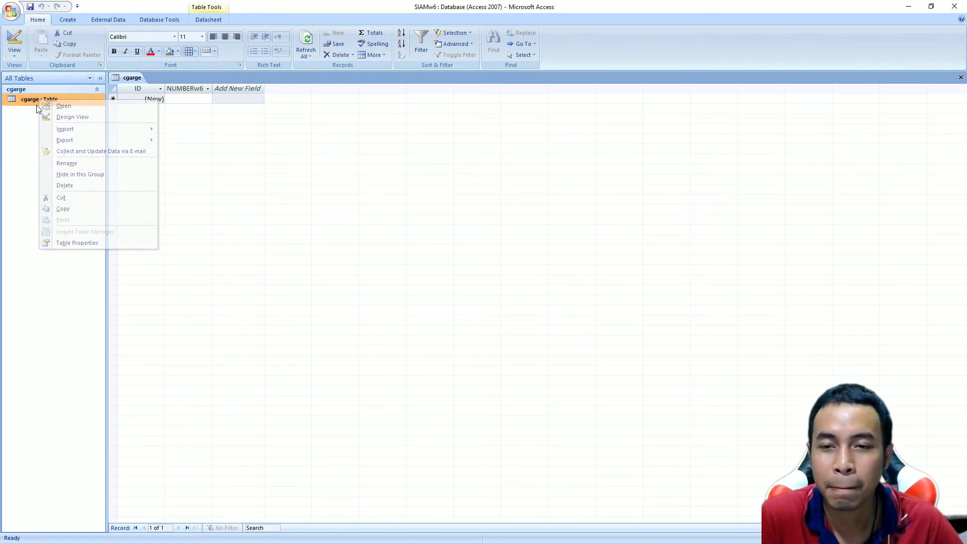
right_click(43, 101)
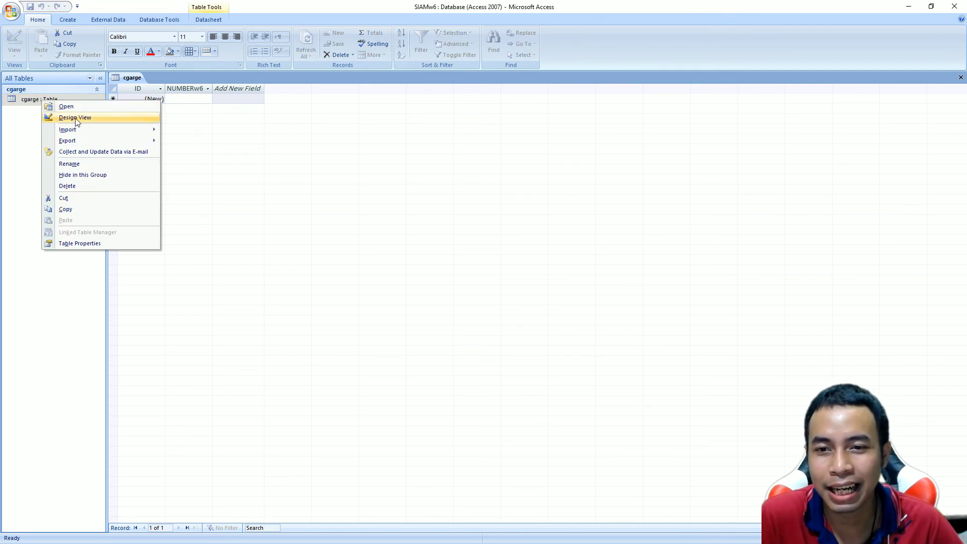
left_click(76, 119)
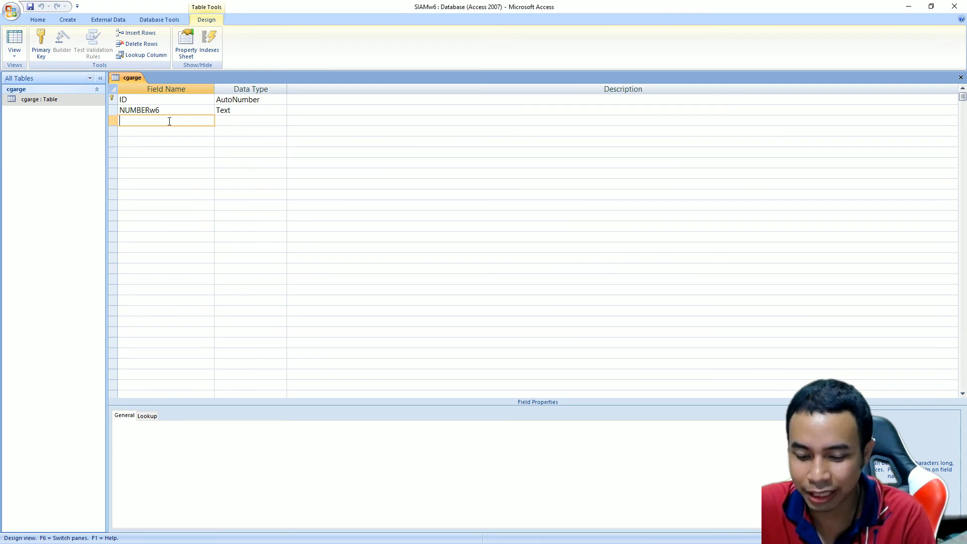
- Add Text fields named NAMEID and PRICE below NUMBERw6 in the cgarge table design
type("NAME")
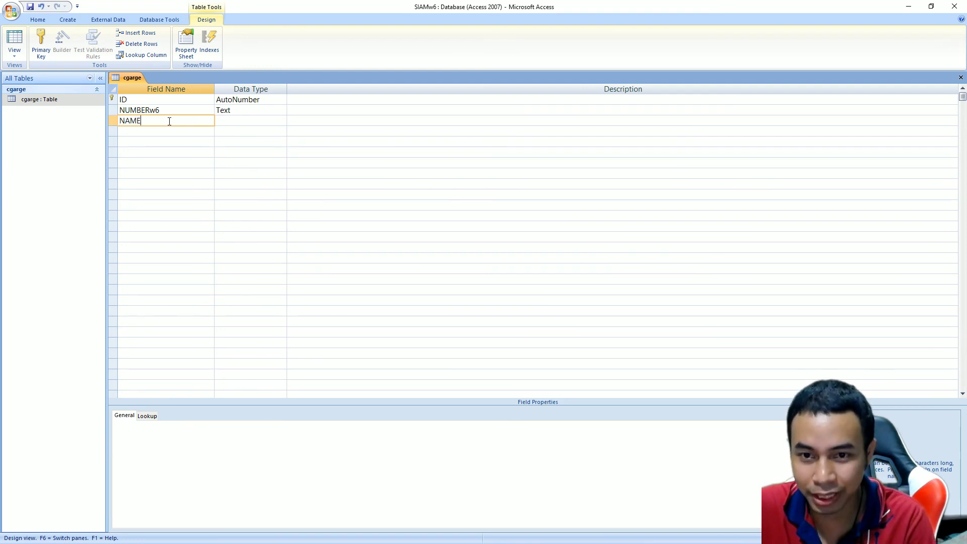
type("ID")
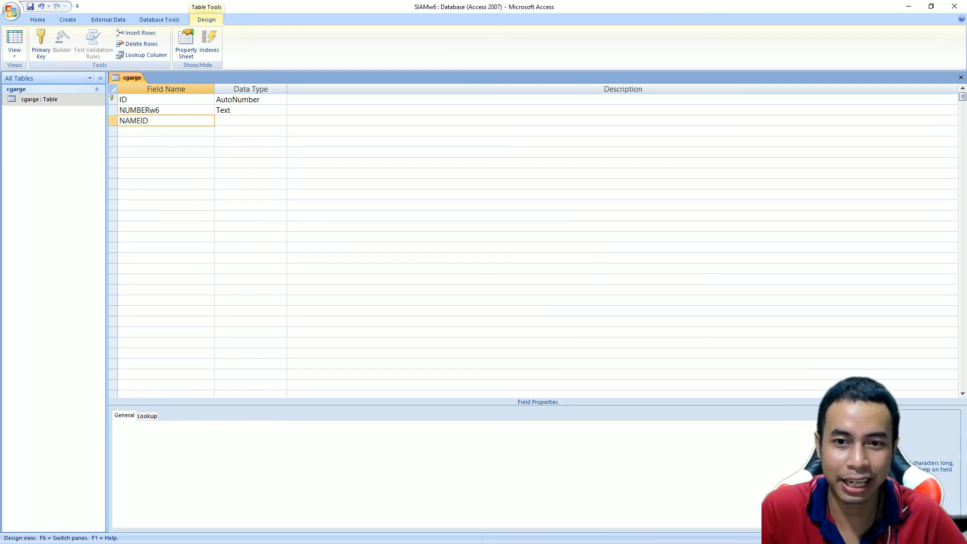
left_click(176, 132)
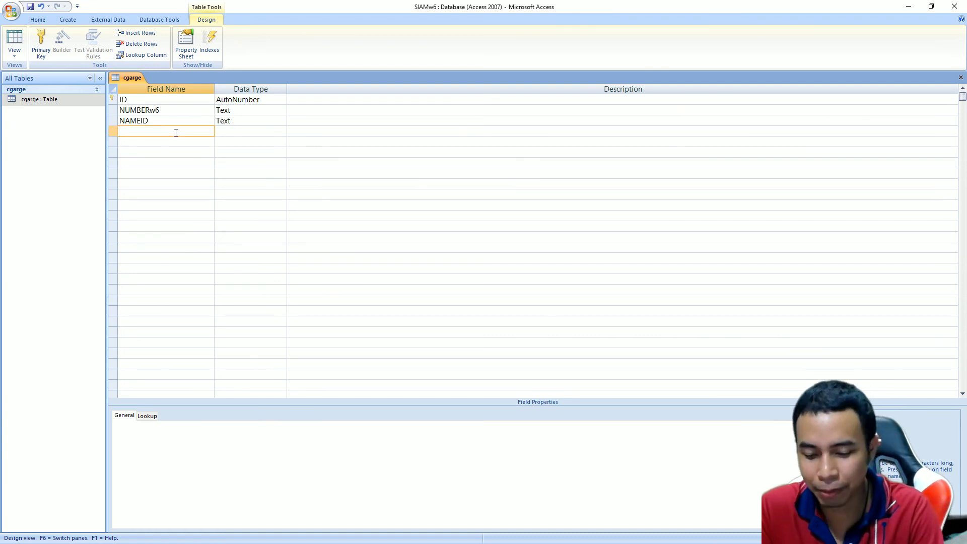
type("PRICE")
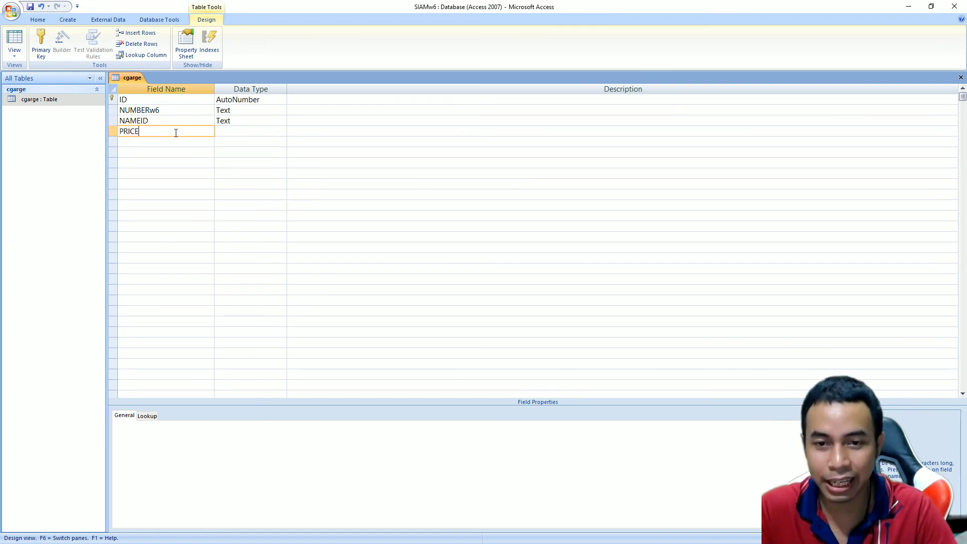
left_click(167, 143)
- Examine the cgarge table's fields and the primary key marker and row commands of the ID field
left_click(165, 112)
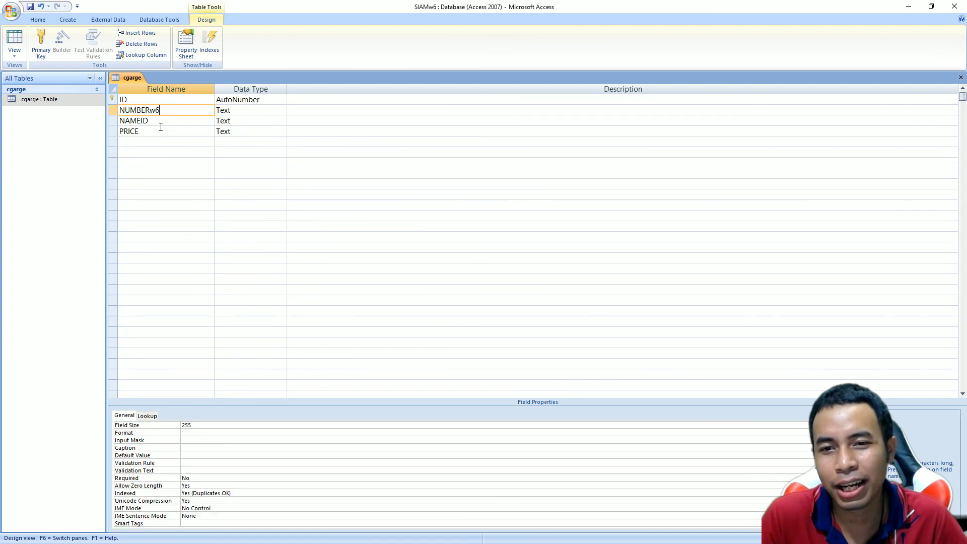
left_click(158, 120)
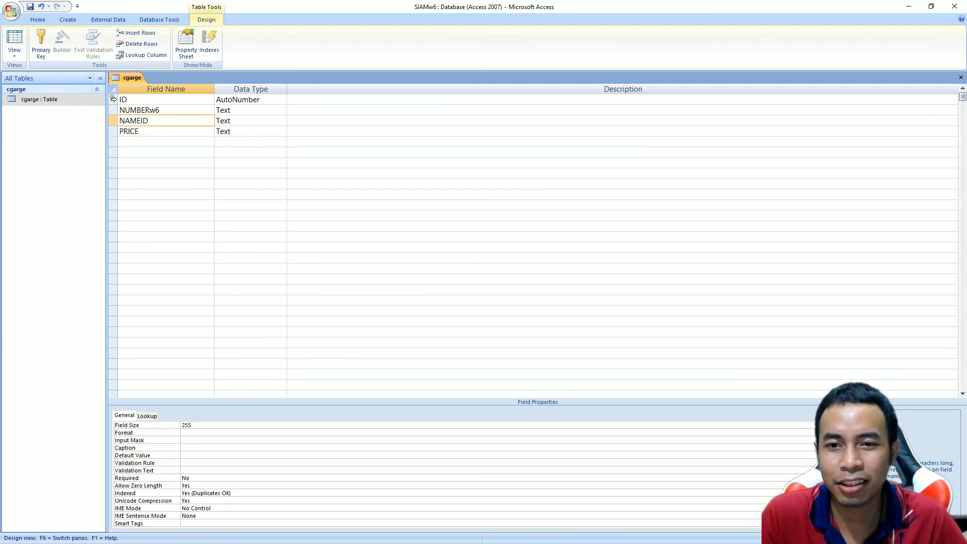
left_click(113, 100)
right_click(114, 103)
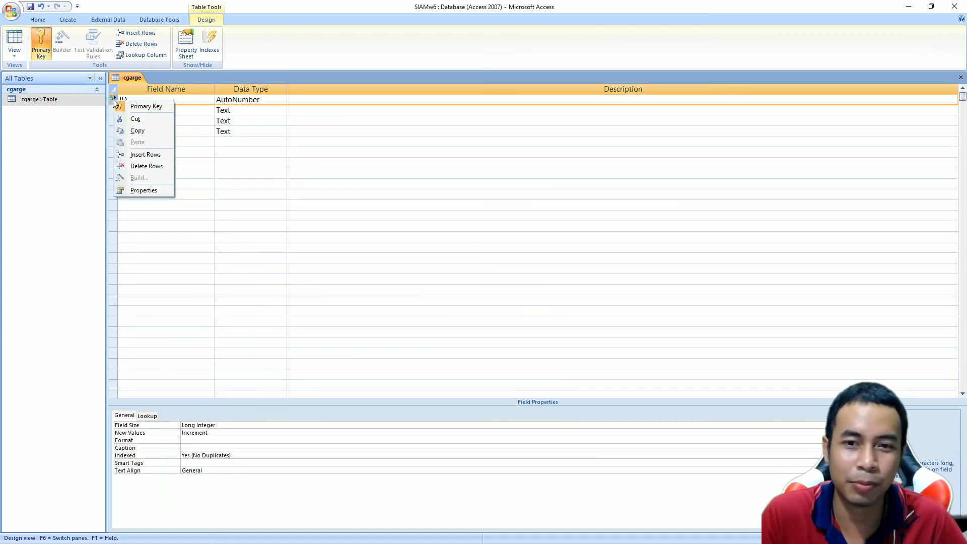
left_click(287, 132)
left_click(142, 103)
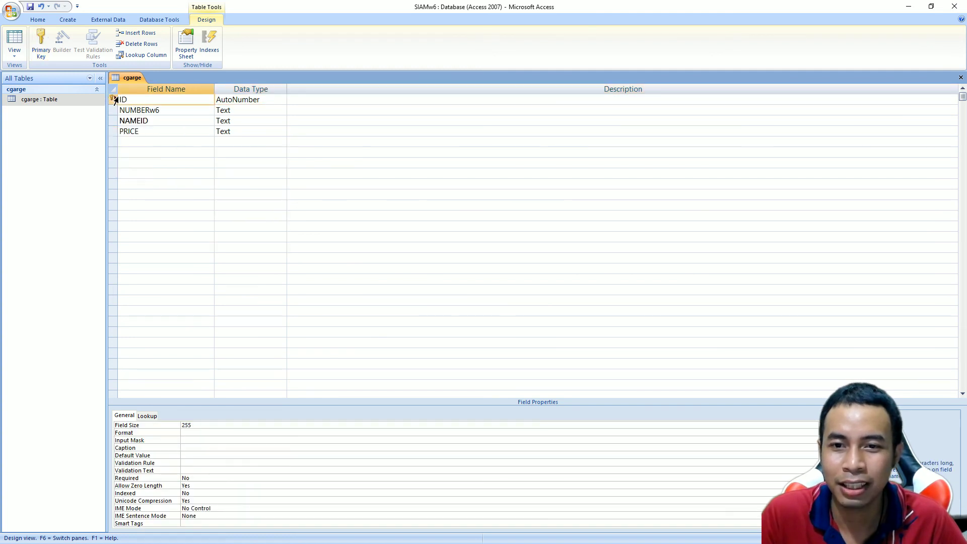
left_click(142, 105)
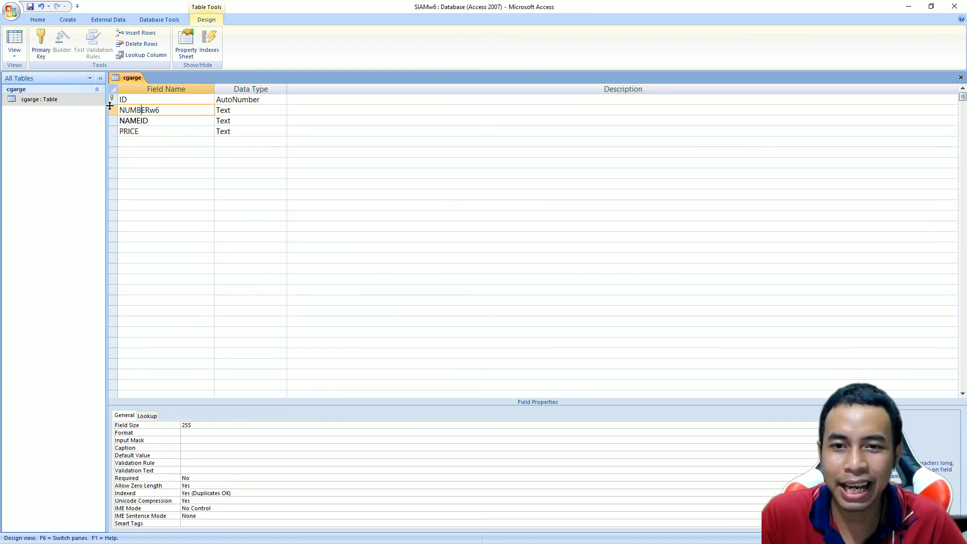
left_click(111, 99)
left_click(112, 109)
left_click(113, 100)
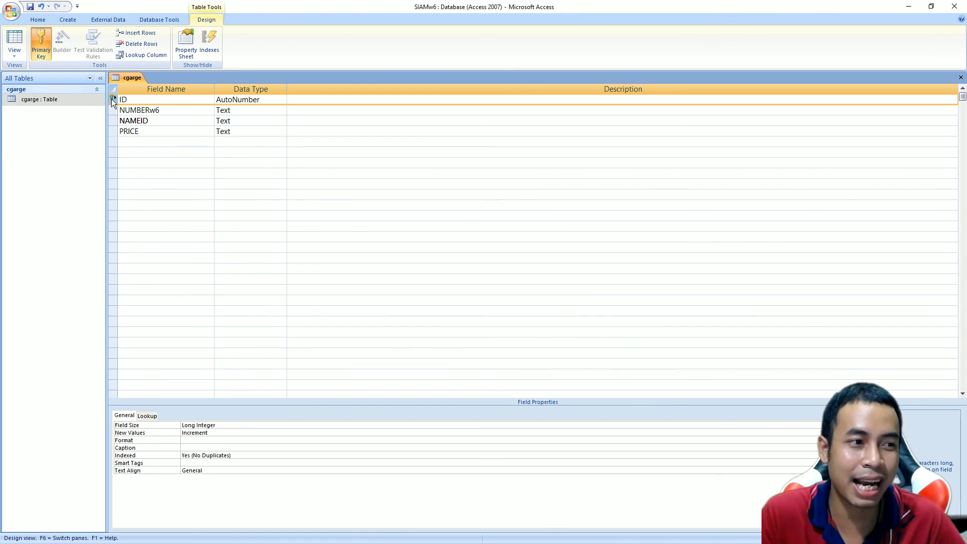
left_click(112, 109)
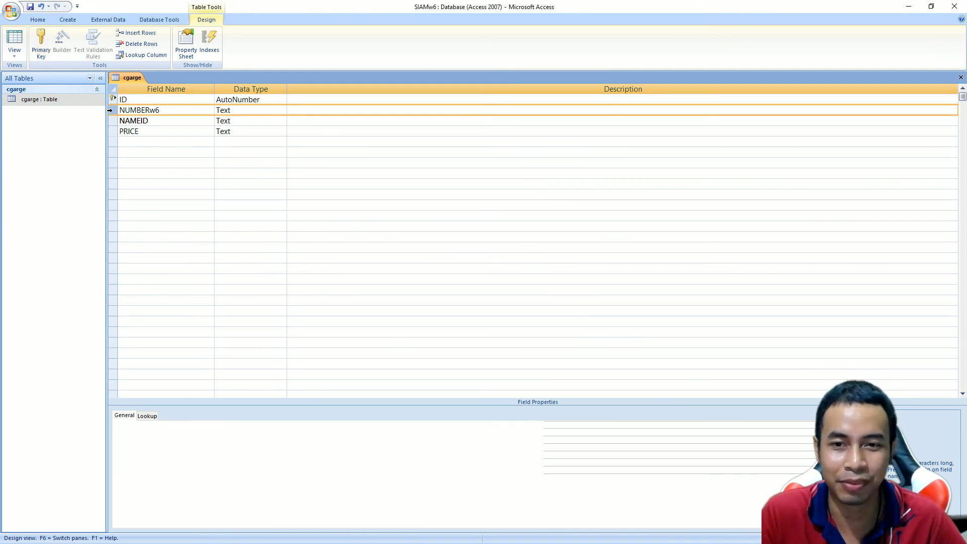
- Delete the ID primary key field from the cgarge table design and confirm its removal
right_click(111, 99)
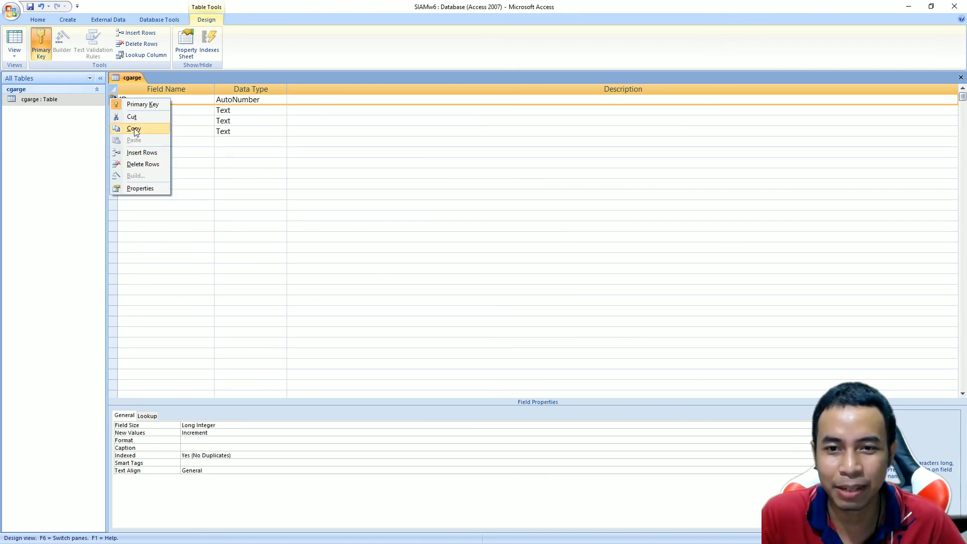
left_click(141, 165)
left_click(476, 304)
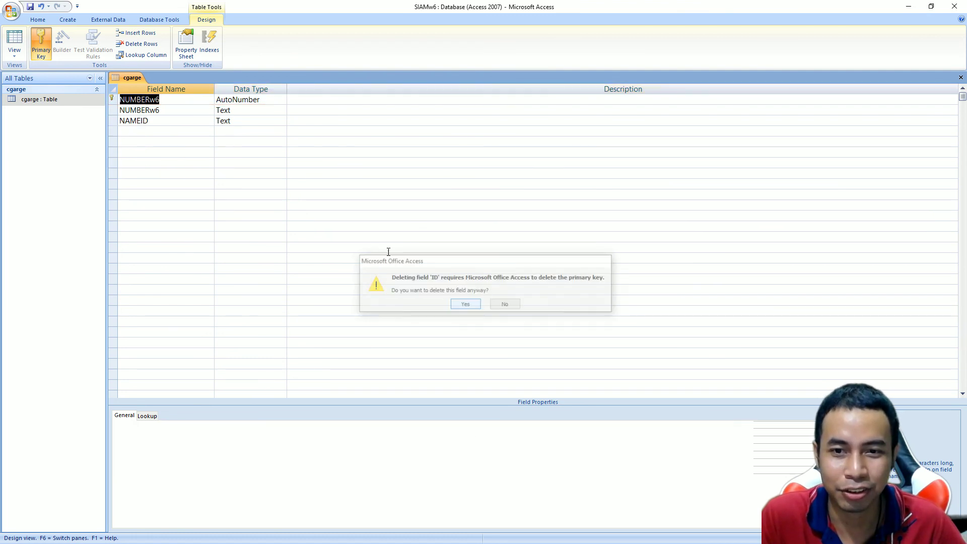
left_click(169, 142)
left_click(162, 129)
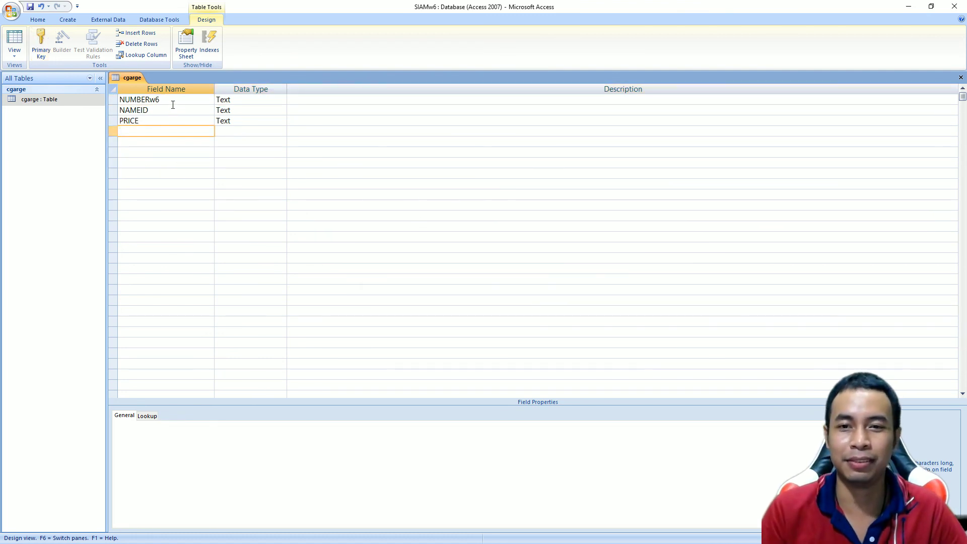
left_click(173, 99)
left_click(175, 129)
left_click(171, 99)
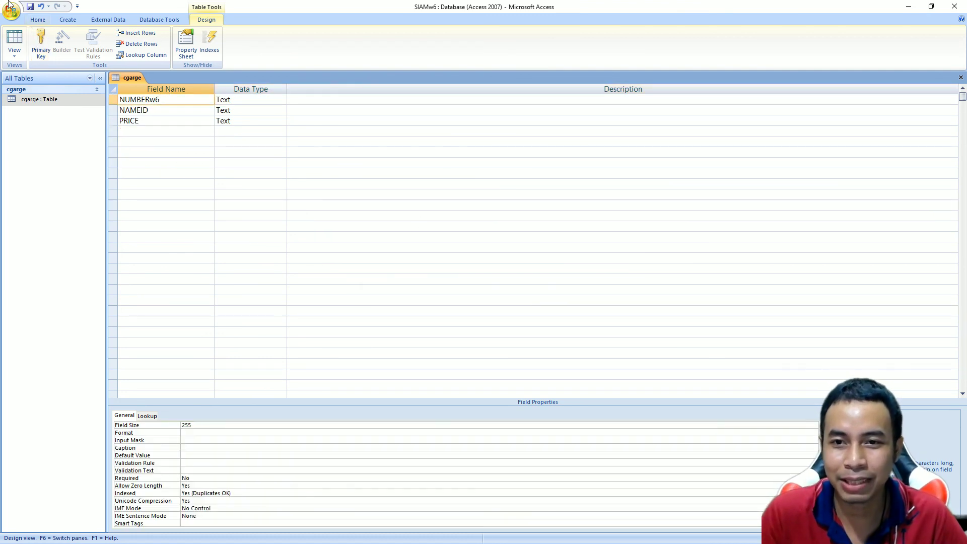
- Switch the cgarge table from its design to Datasheet View and close the table
right_click(62, 103)
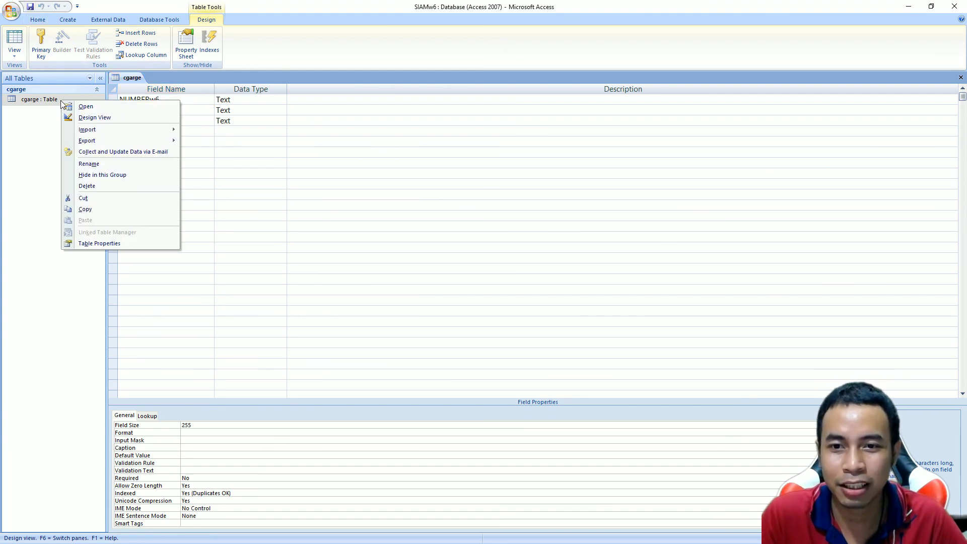
double_click(44, 100)
right_click(44, 100)
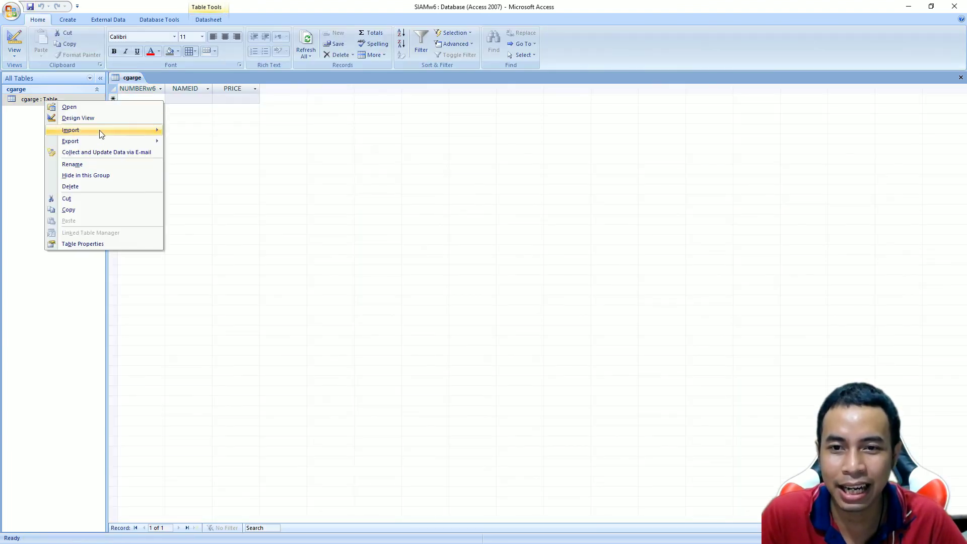
left_click(97, 107)
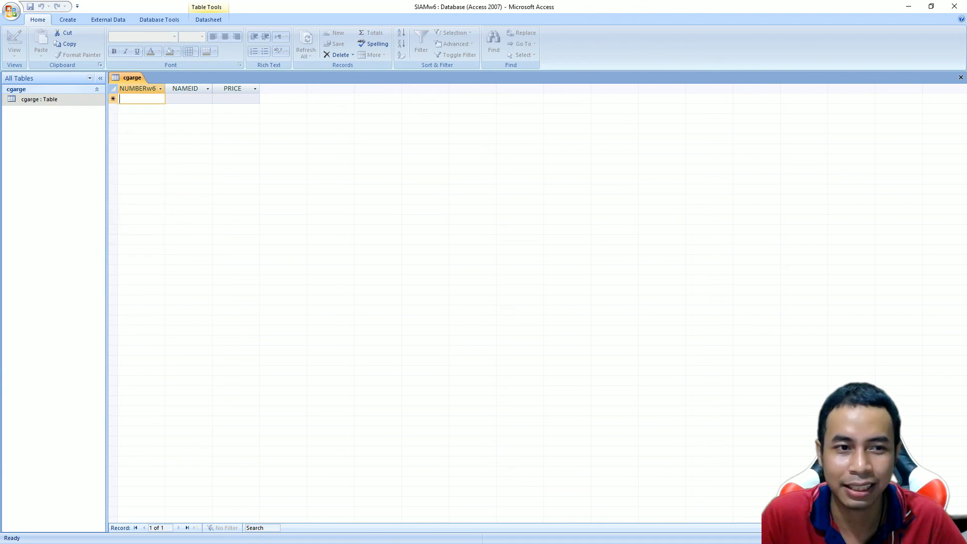
left_click(961, 78)
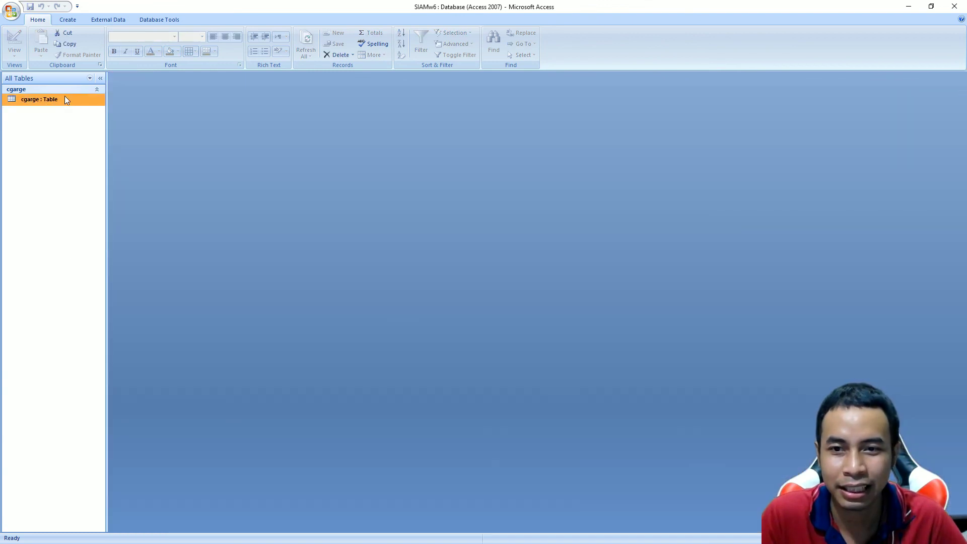
- View the cgarge table first as a datasheet and again in Design View, closing it each time
right_click(64, 97)
left_click(107, 101)
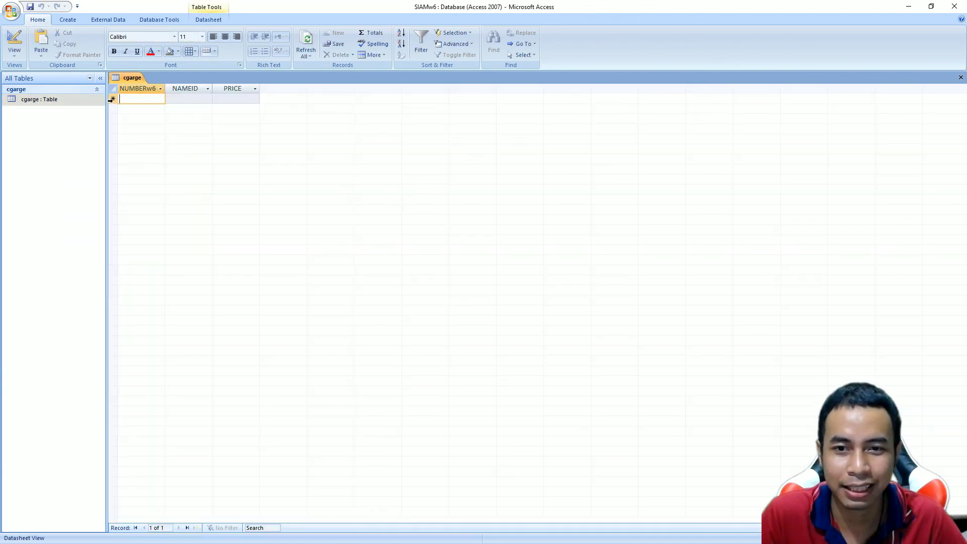
left_click(961, 79)
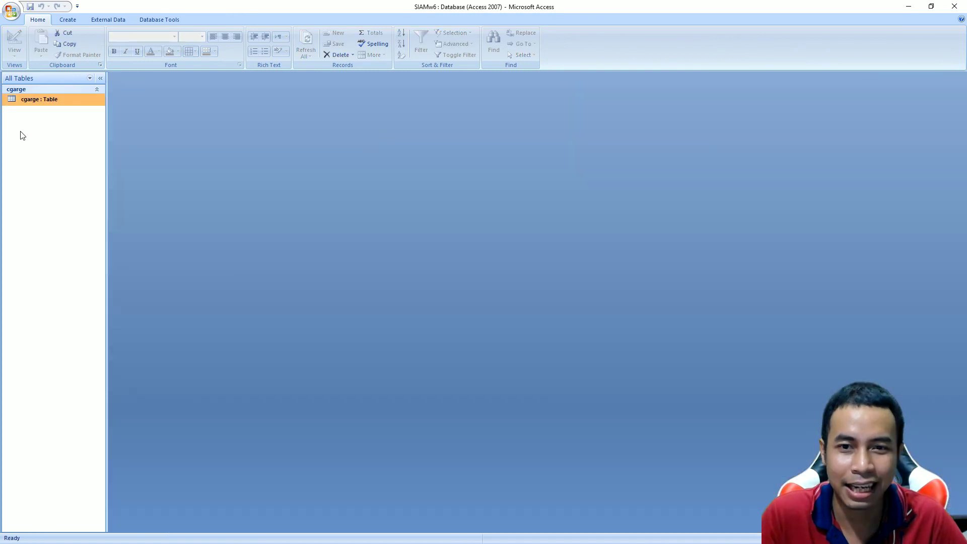
right_click(40, 100)
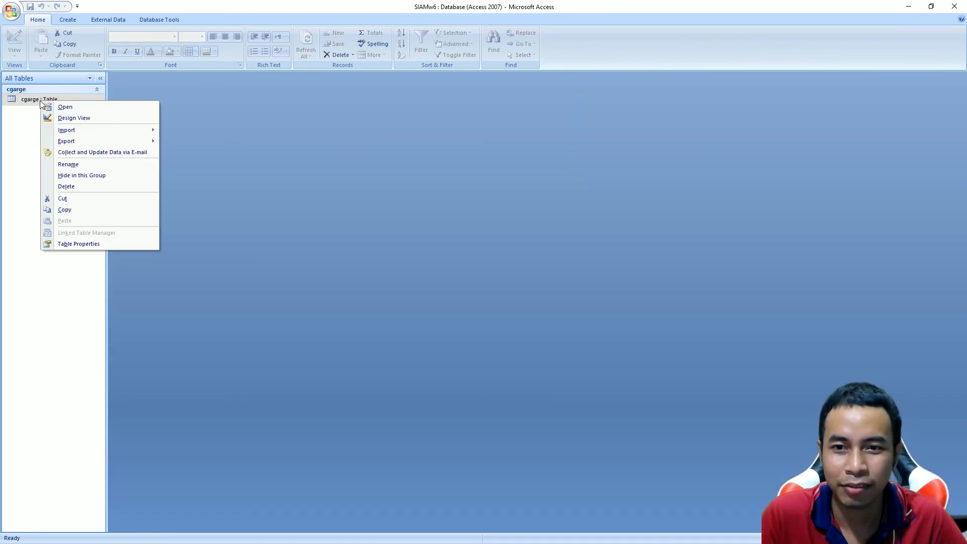
left_click(69, 119)
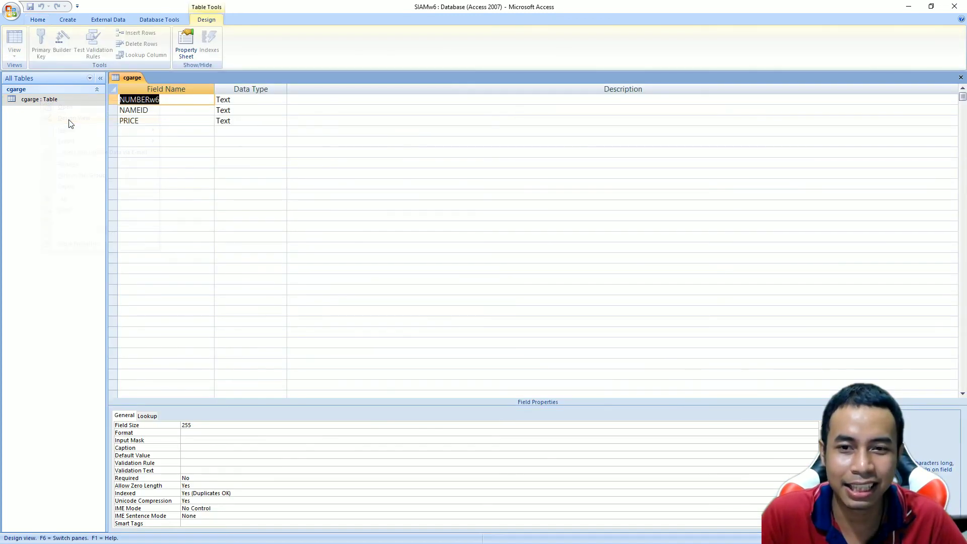
left_click(960, 78)
- Open the cgarge table's datasheet and add a record with NUMBERw6 1, NAMEID ส้มตำ and PRICE 50
double_click(39, 99)
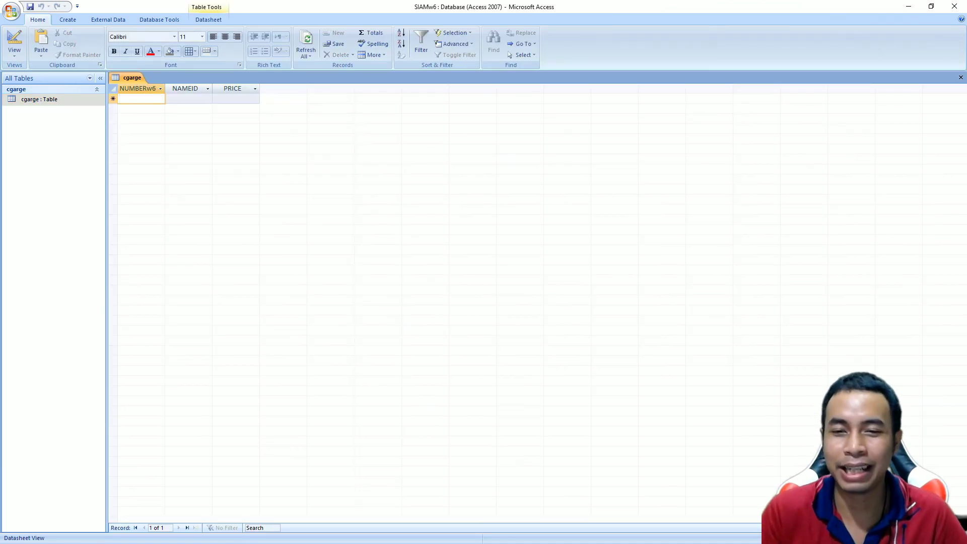
type("1")
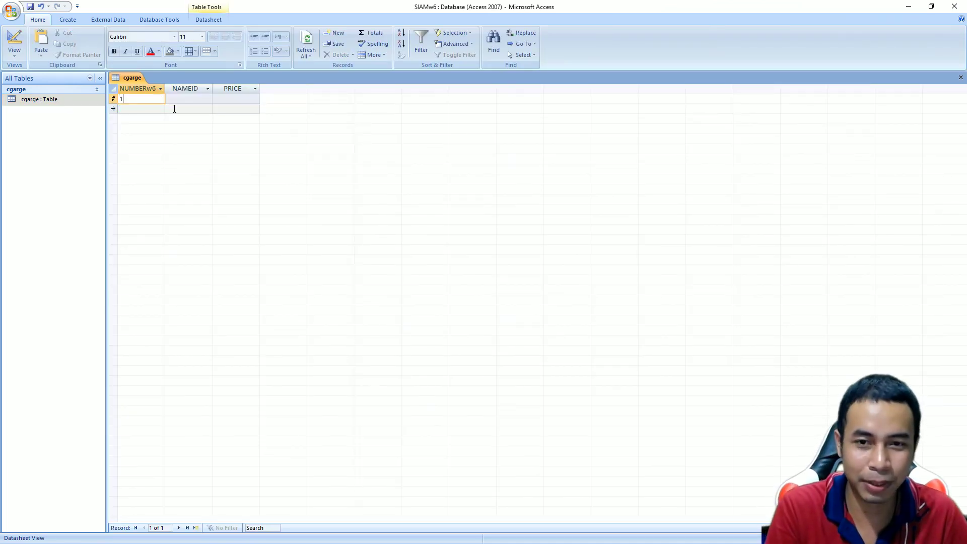
left_click(195, 97)
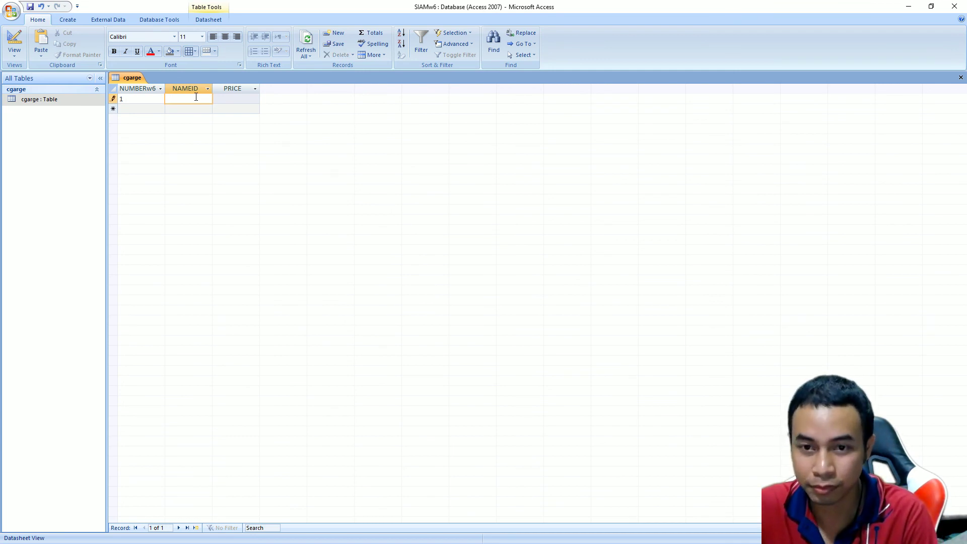
type("ส้มตำ")
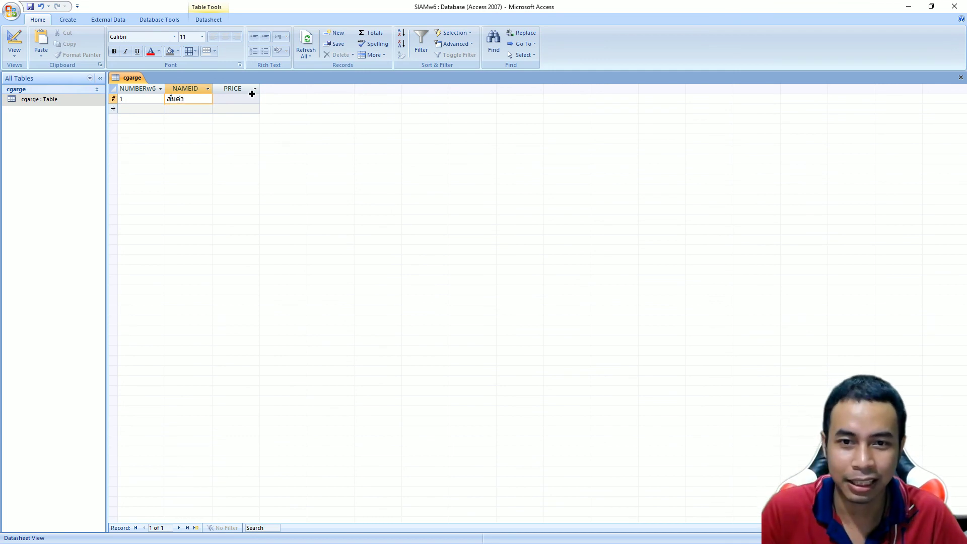
left_click(245, 100)
type("50")
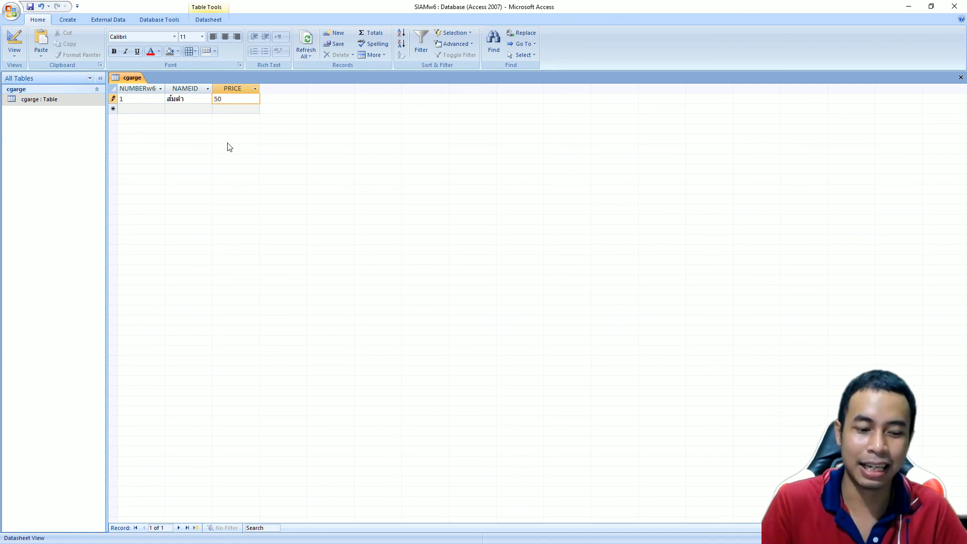
key("Return")
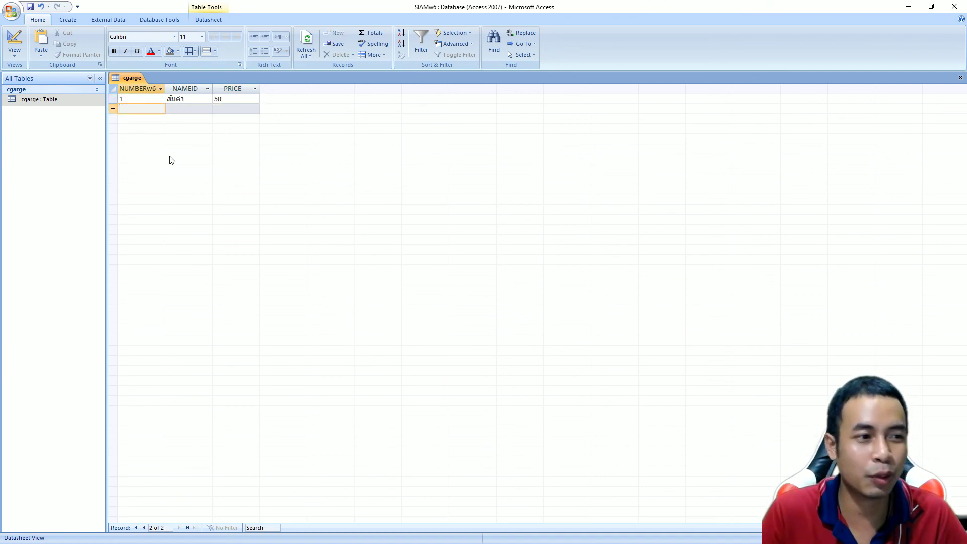